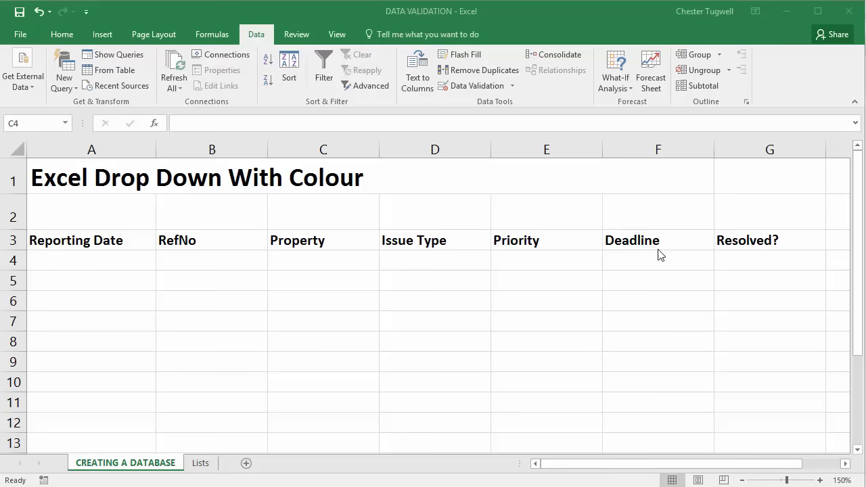
Step: Give E4 a List validation sourced from Lists!A2:A4 (1, 5, 30)
{"action": "left_click", "coordinate": [203, 464]}
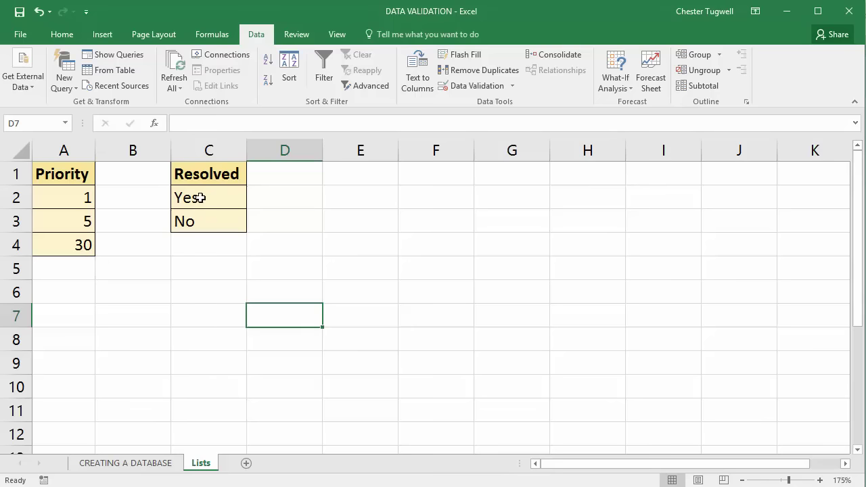
{"action": "left_click", "coordinate": [145, 464]}
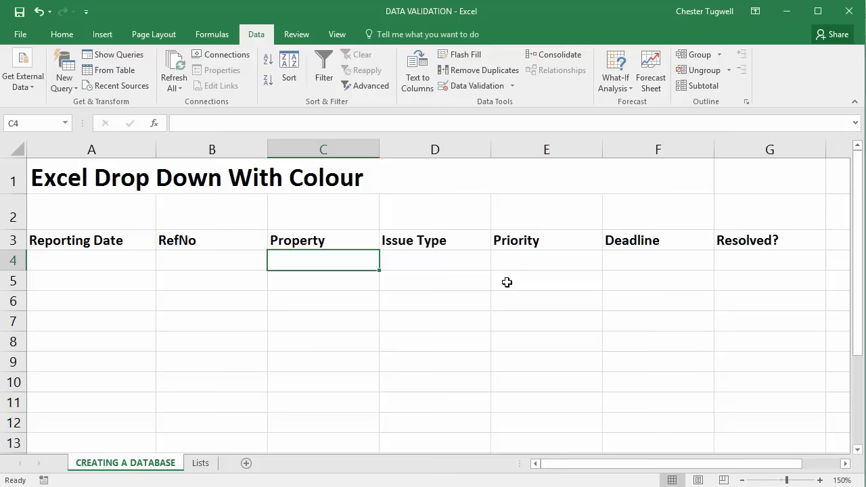
{"action": "left_click", "coordinate": [534, 258]}
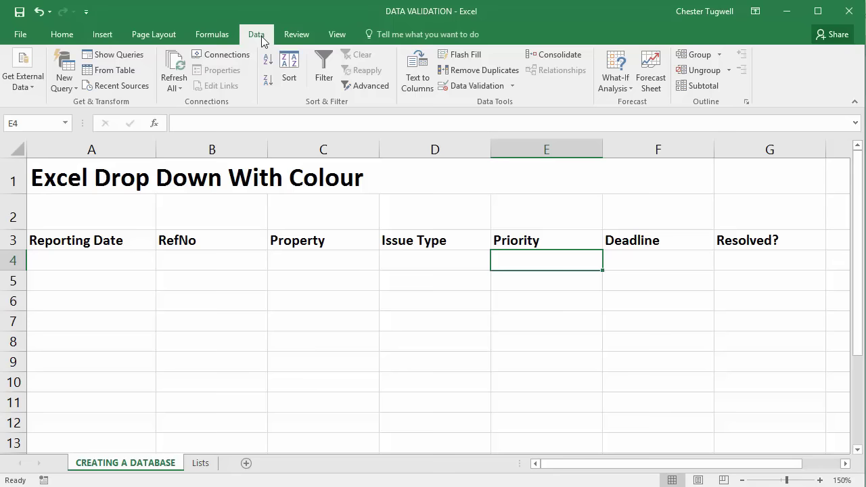
{"action": "left_click", "coordinate": [472, 86]}
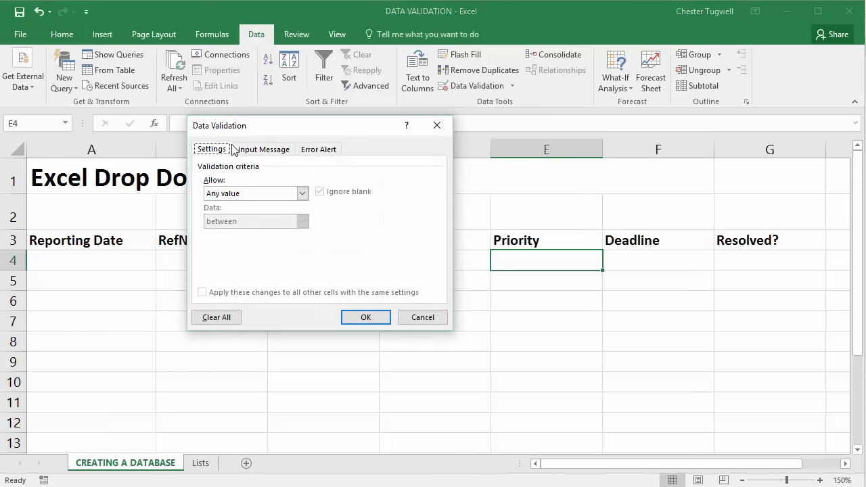
{"action": "left_click_drag", "start_coordinate": [264, 130], "coordinate": [272, 107]}
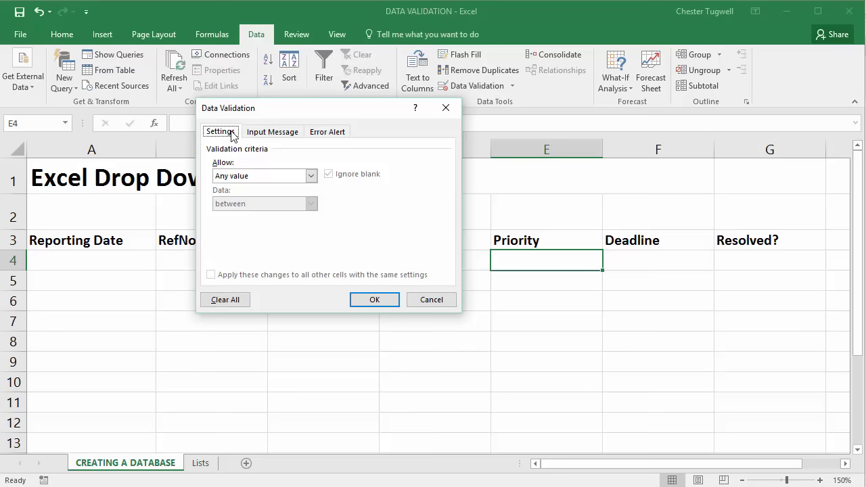
{"action": "left_click", "coordinate": [311, 176]}
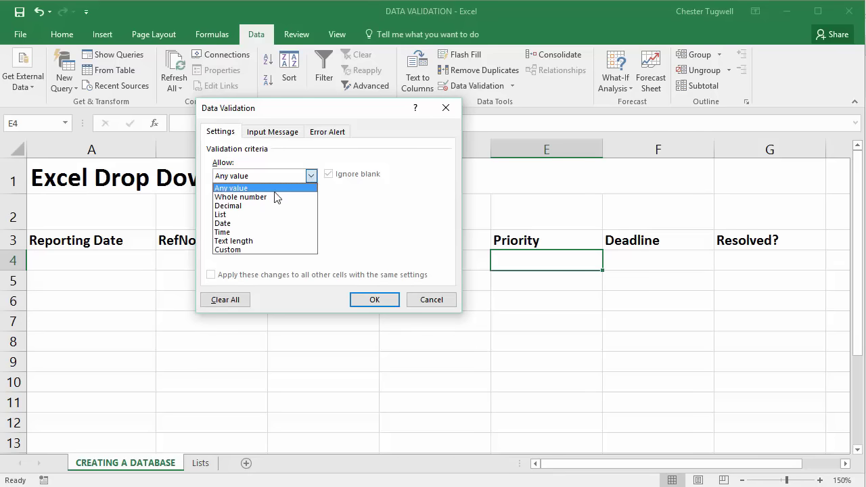
{"action": "left_click", "coordinate": [247, 214]}
{"action": "left_click", "coordinate": [235, 230]}
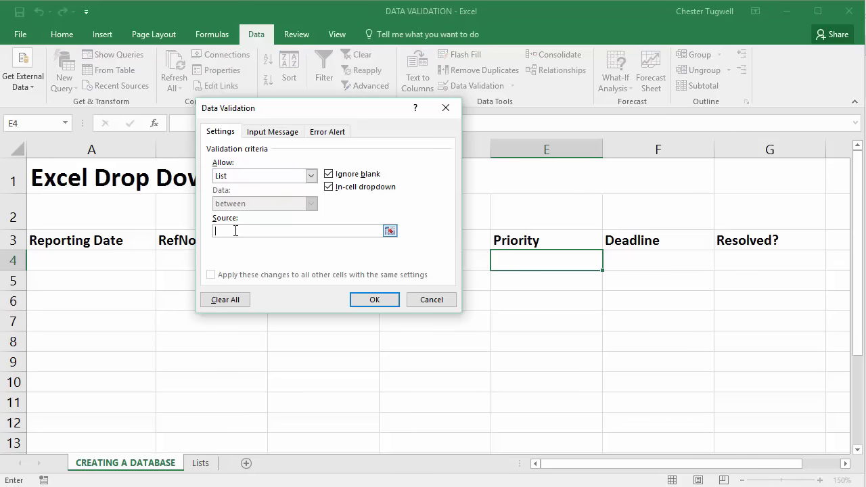
{"action": "left_click", "coordinate": [201, 465]}
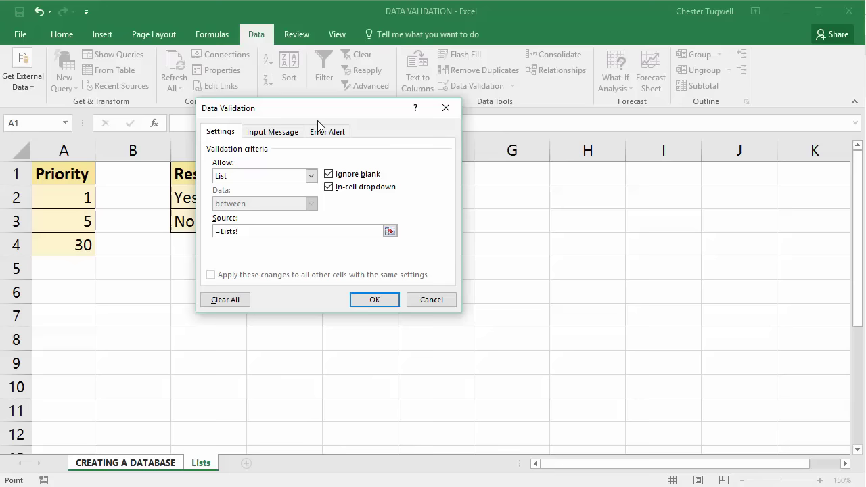
{"action": "left_click_drag", "start_coordinate": [315, 115], "coordinate": [602, 75]}
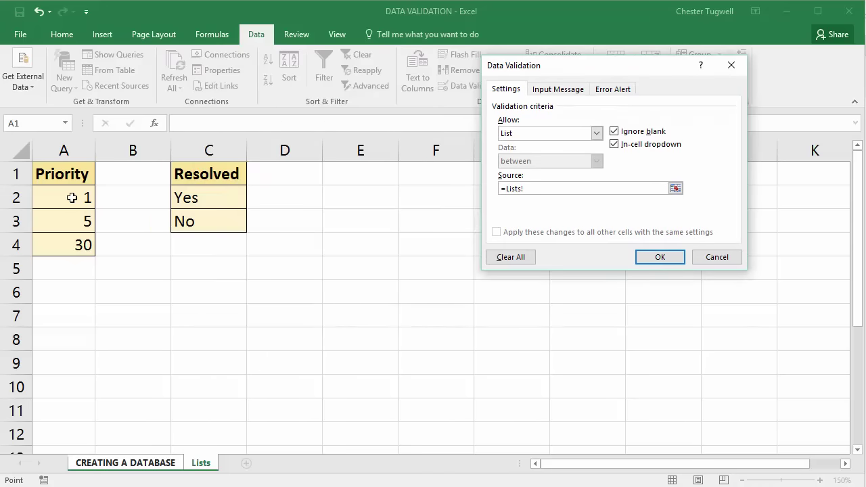
{"action": "left_click_drag", "start_coordinate": [71, 198], "coordinate": [68, 245]}
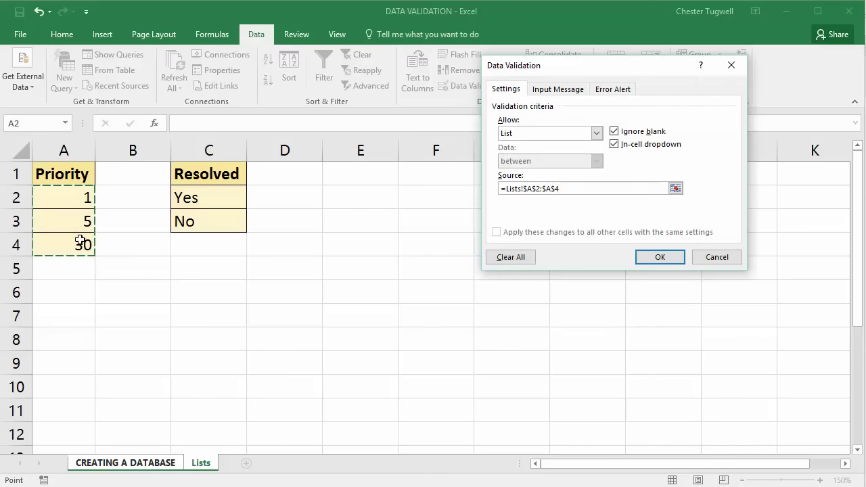
{"action": "left_click", "coordinate": [641, 257]}
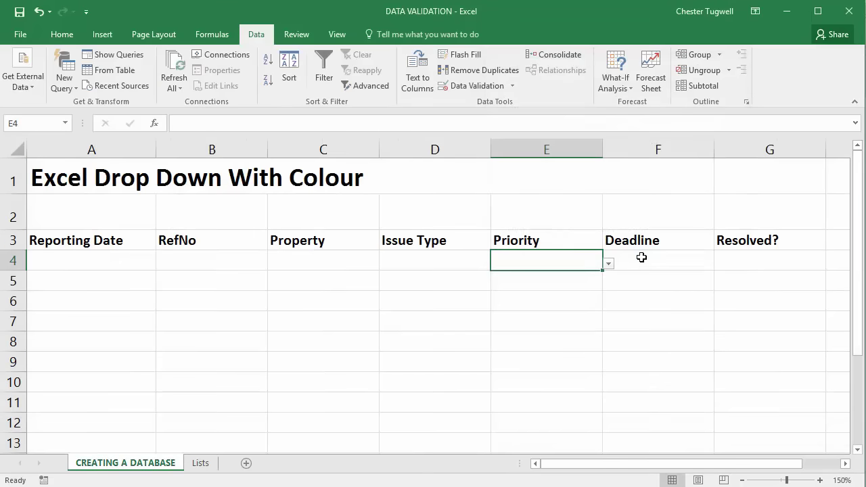
Step: Check E4's drop-down shows 1, 5 and 30 without choosing one, then select G4
{"action": "left_click", "coordinate": [608, 263]}
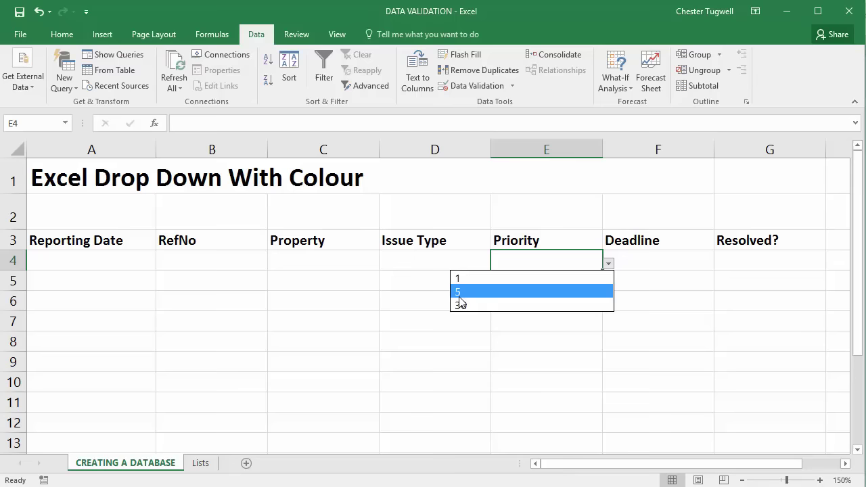
{"action": "left_click", "coordinate": [526, 262]}
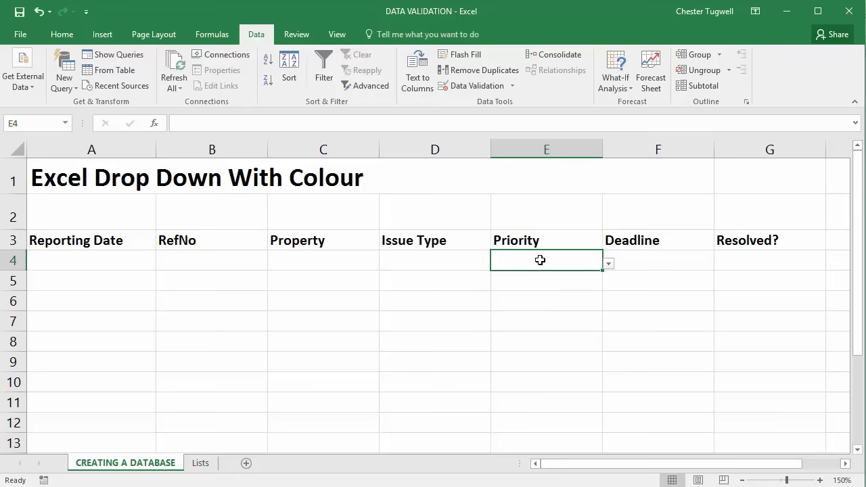
{"action": "left_click", "coordinate": [740, 257]}
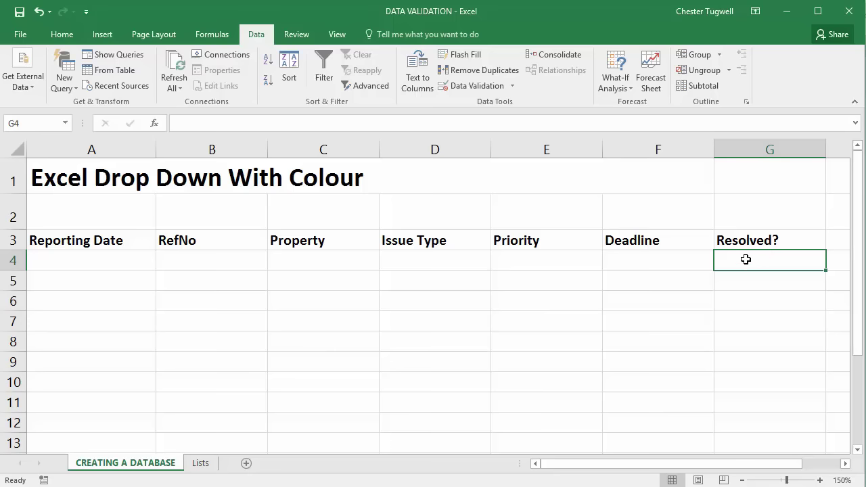
Step: Restrict G4 to a List validation sourced from Lists!C2:C3 (Yes, No)
{"action": "left_click", "coordinate": [464, 86]}
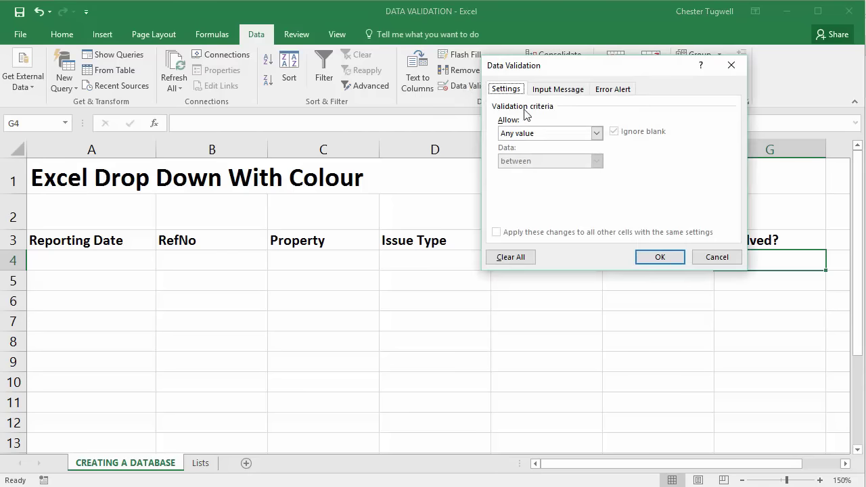
{"action": "left_click", "coordinate": [596, 132]}
{"action": "left_click", "coordinate": [516, 173]}
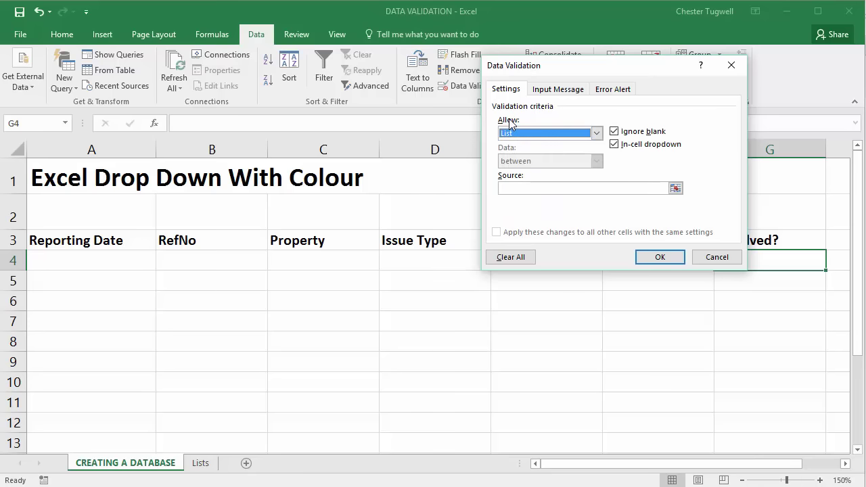
{"action": "left_click", "coordinate": [502, 188]}
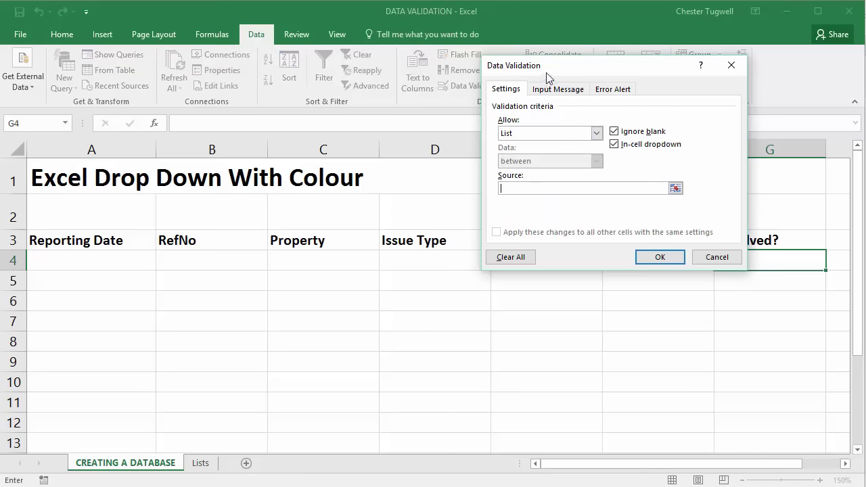
{"action": "left_click_drag", "start_coordinate": [546, 71], "coordinate": [389, 75]}
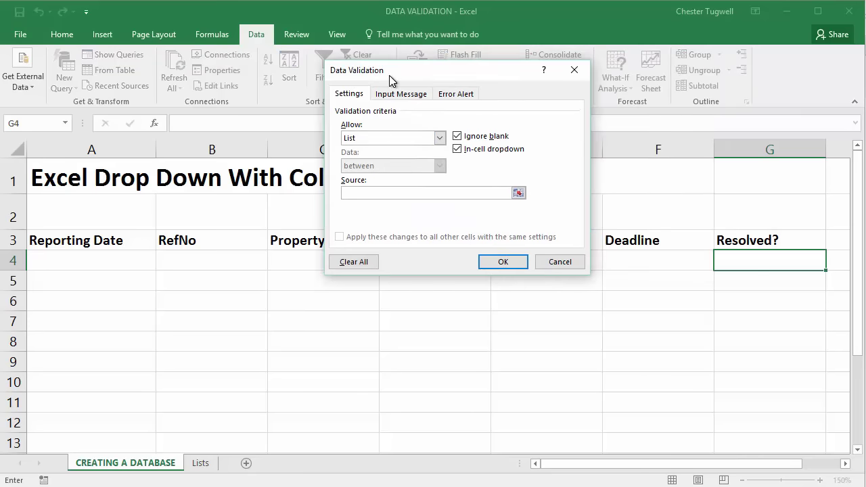
{"action": "left_click", "coordinate": [203, 465]}
{"action": "left_click_drag", "start_coordinate": [203, 194], "coordinate": [196, 228]}
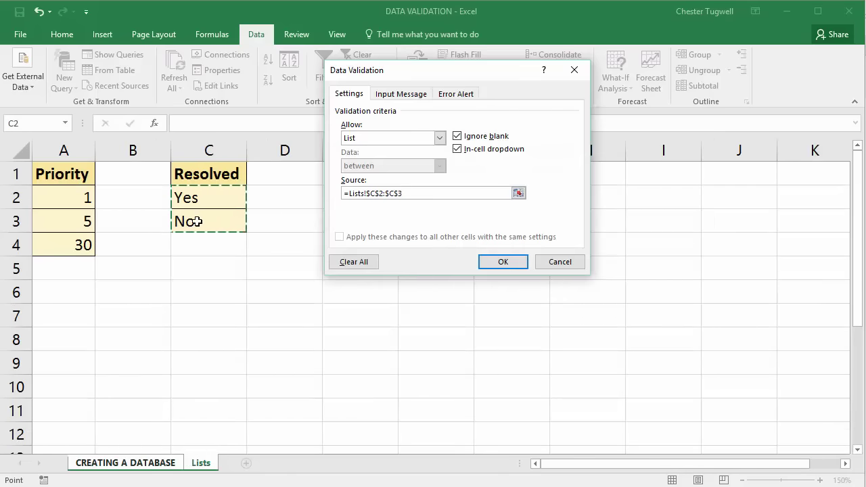
{"action": "left_click", "coordinate": [504, 262]}
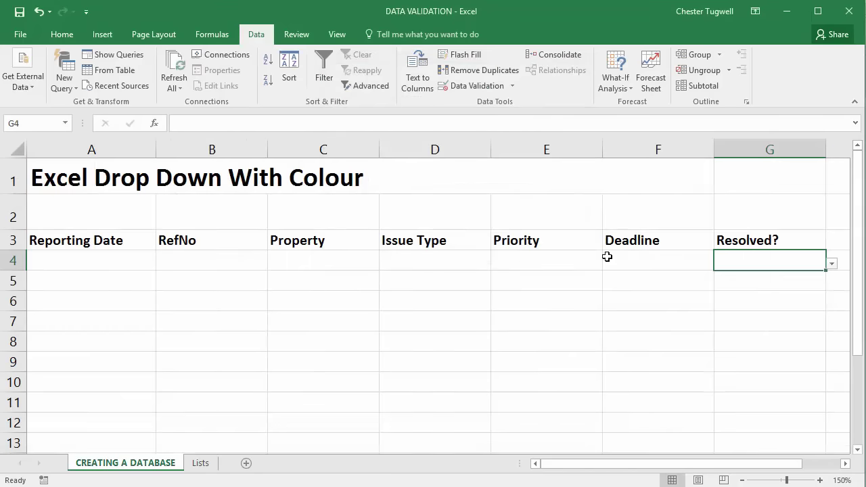
Step: Open G4's drop-down to confirm the Yes and No options, leaving it empty
{"action": "left_click", "coordinate": [831, 264]}
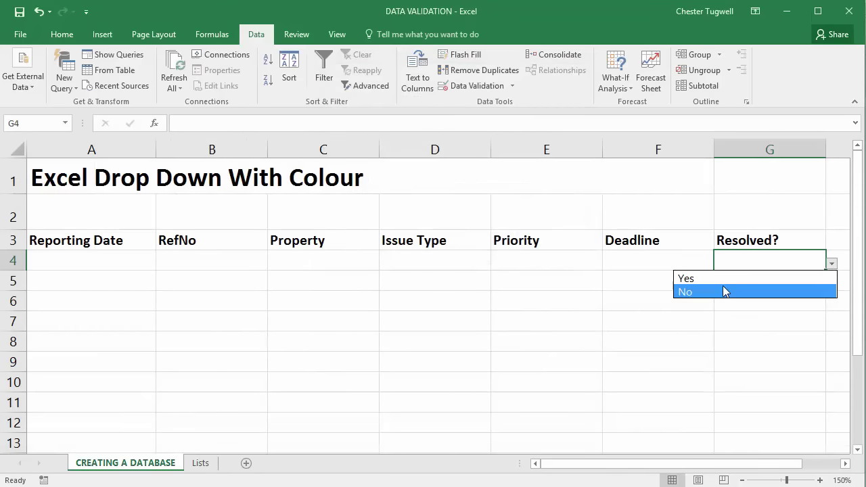
{"action": "left_click", "coordinate": [705, 331]}
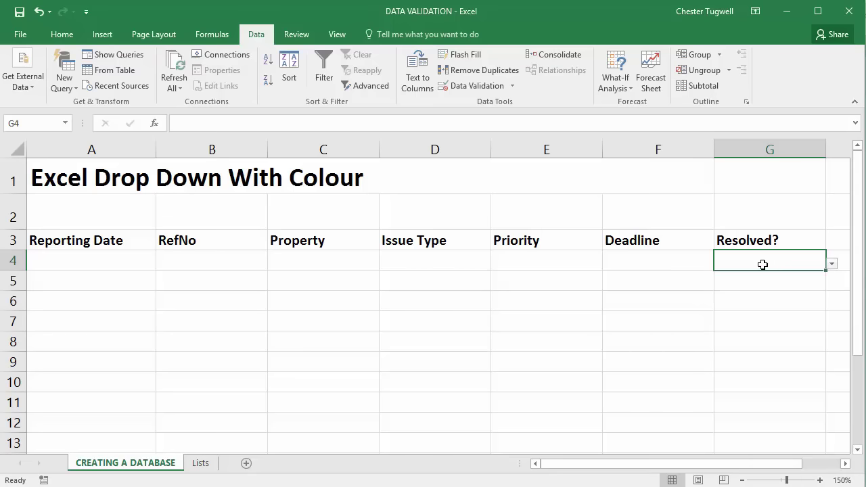
{"action": "left_click", "coordinate": [833, 264]}
{"action": "left_click", "coordinate": [832, 264]}
Step: Add an Equal To 'No' rule on G4 with Light Red Fill with Dark Red Text
{"action": "left_click", "coordinate": [60, 42]}
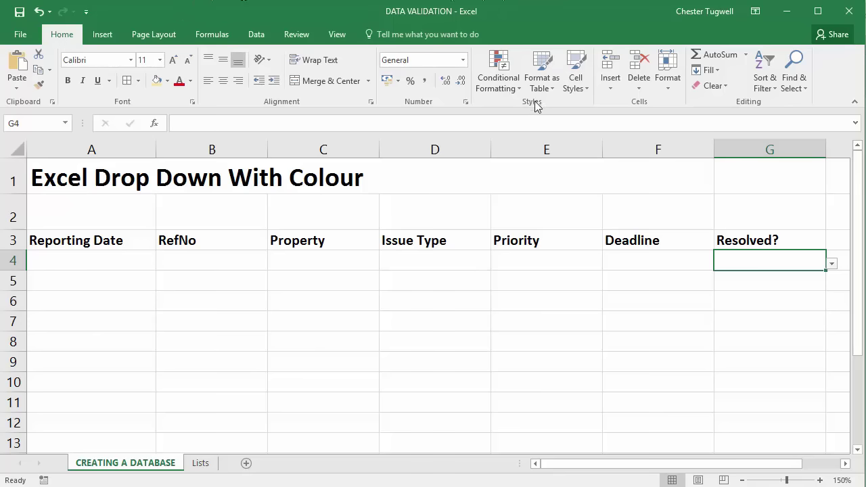
{"action": "left_click", "coordinate": [506, 79]}
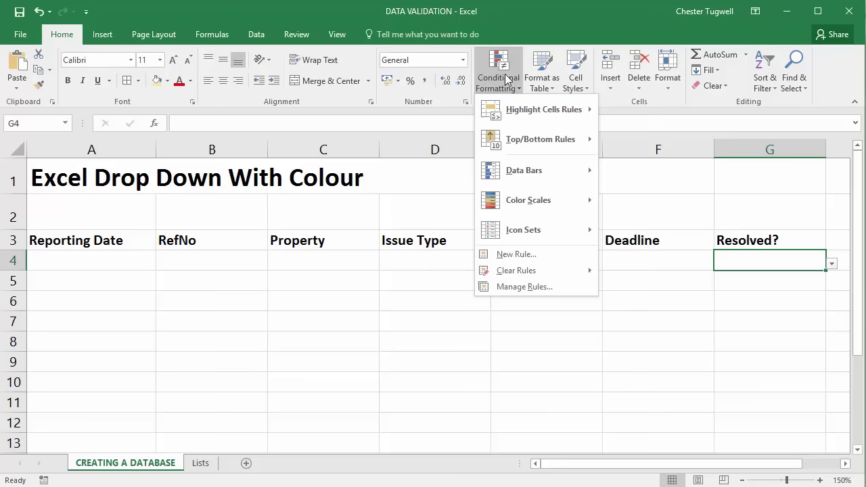
{"action": "mouse_move", "coordinate": [510, 115]}
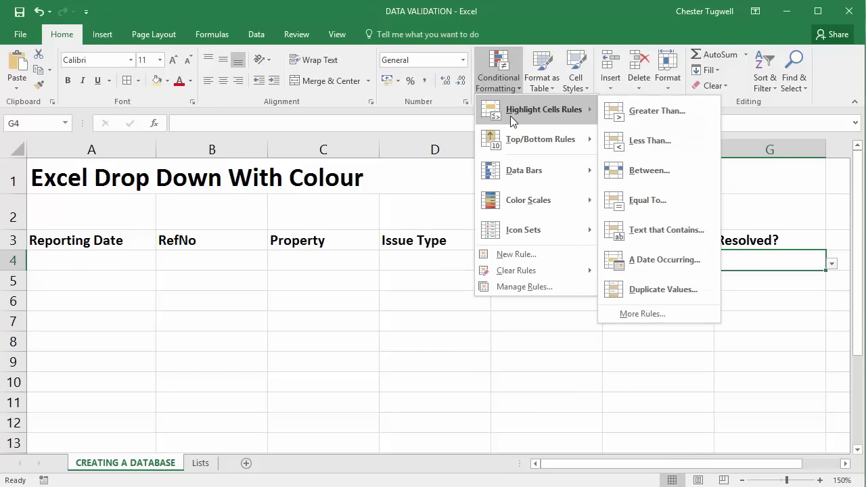
{"action": "left_click", "coordinate": [648, 200]}
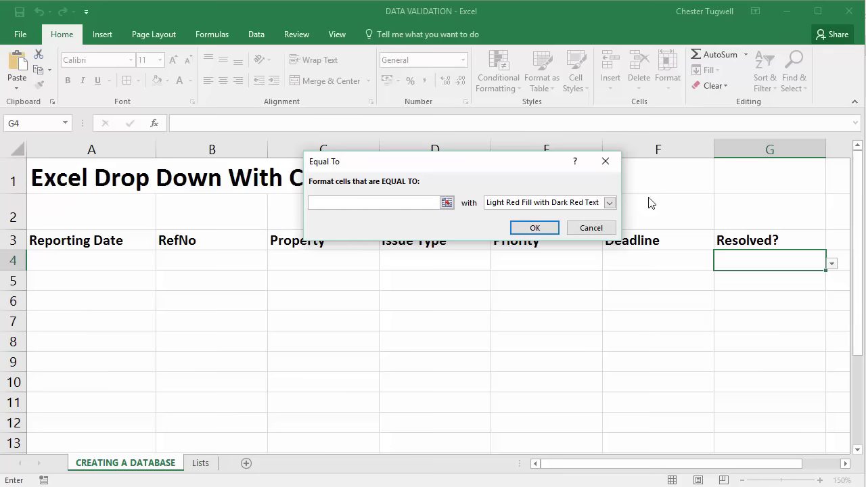
{"action": "type", "text": "No"}
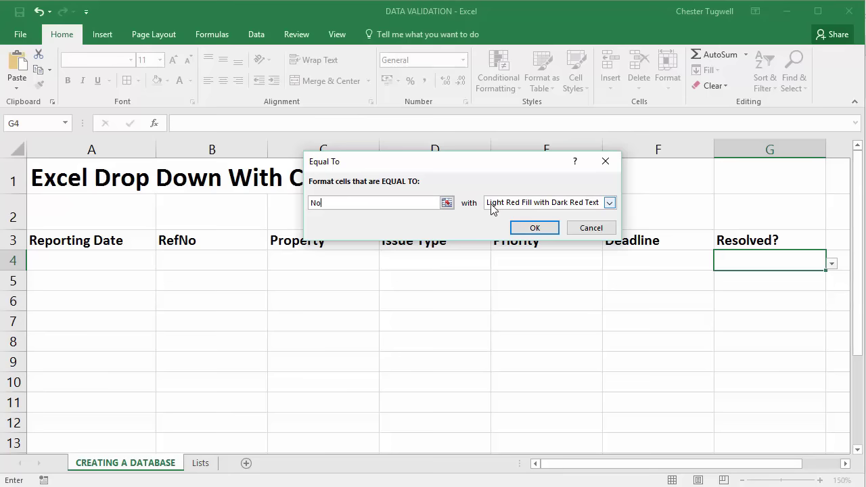
{"action": "left_click", "coordinate": [610, 202]}
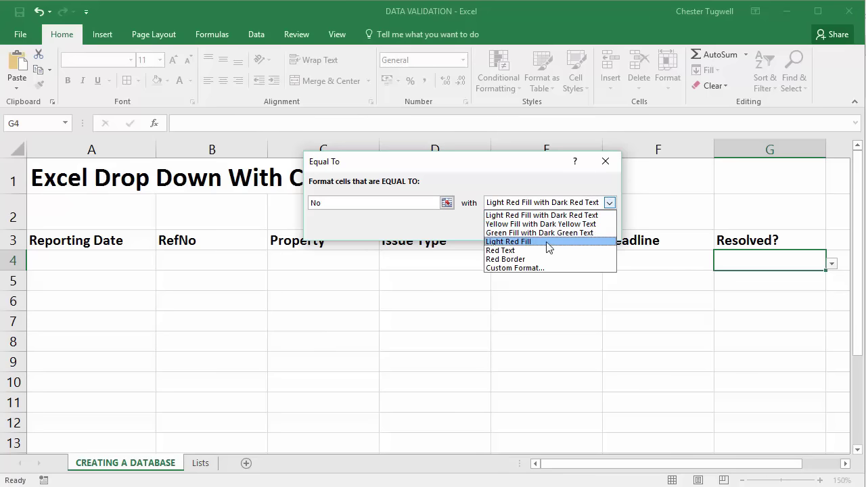
{"action": "left_click", "coordinate": [560, 215]}
{"action": "left_click", "coordinate": [535, 228]}
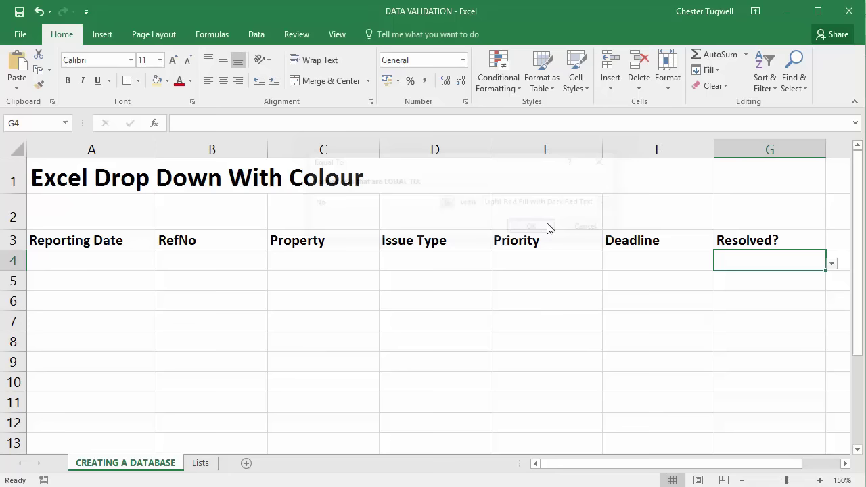
Step: Test the highlight by setting G4 to No, then back to Yes
{"action": "left_click", "coordinate": [831, 263]}
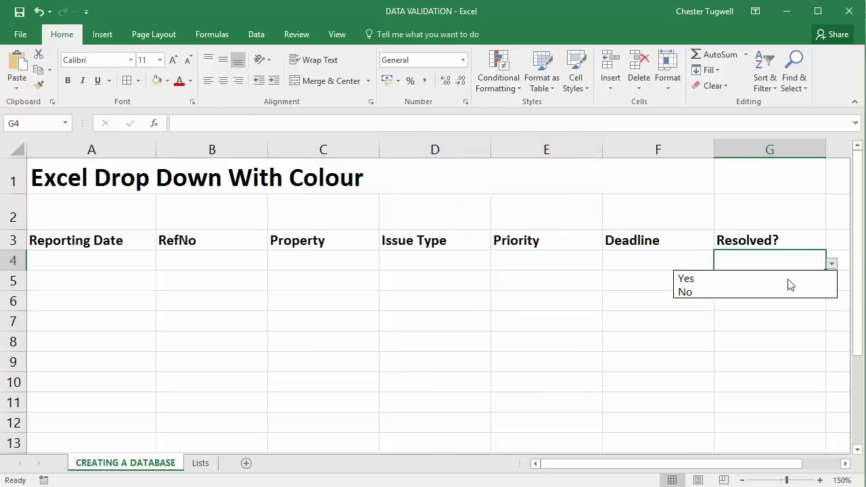
{"action": "left_click", "coordinate": [756, 295]}
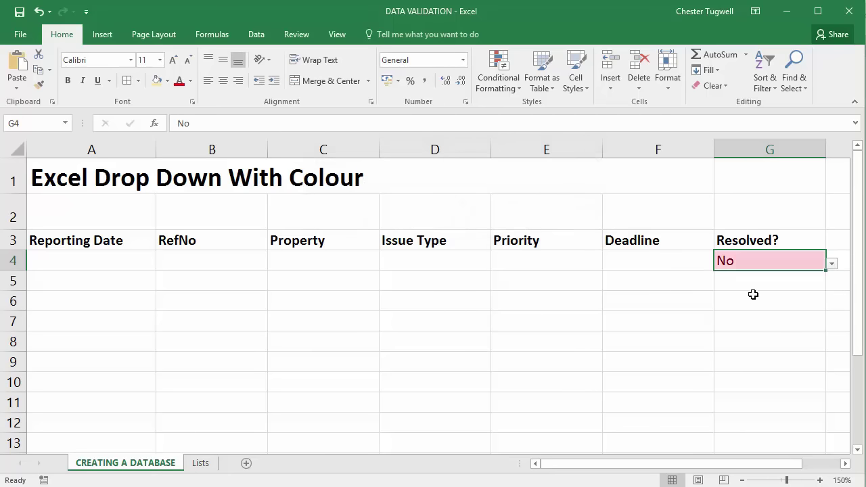
{"action": "left_click", "coordinate": [832, 266]}
{"action": "left_click", "coordinate": [782, 282]}
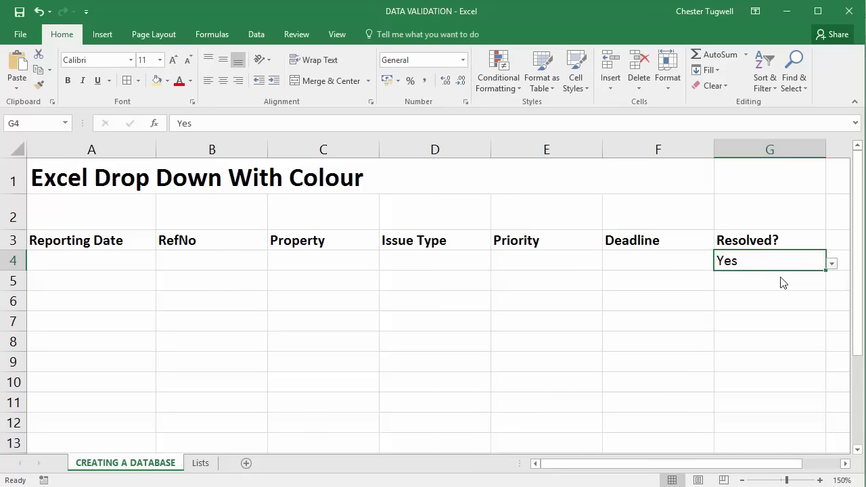
{"action": "left_click", "coordinate": [539, 260]}
{"action": "left_click", "coordinate": [609, 266]}
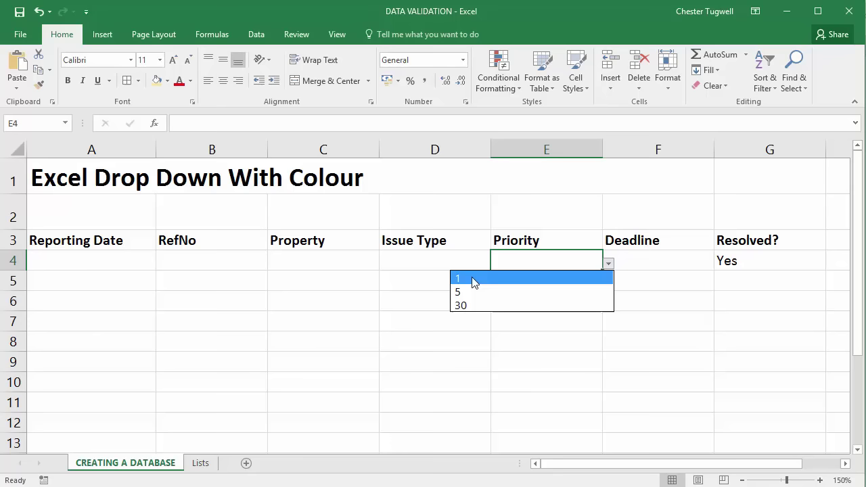
{"action": "key", "text": "Escape"}
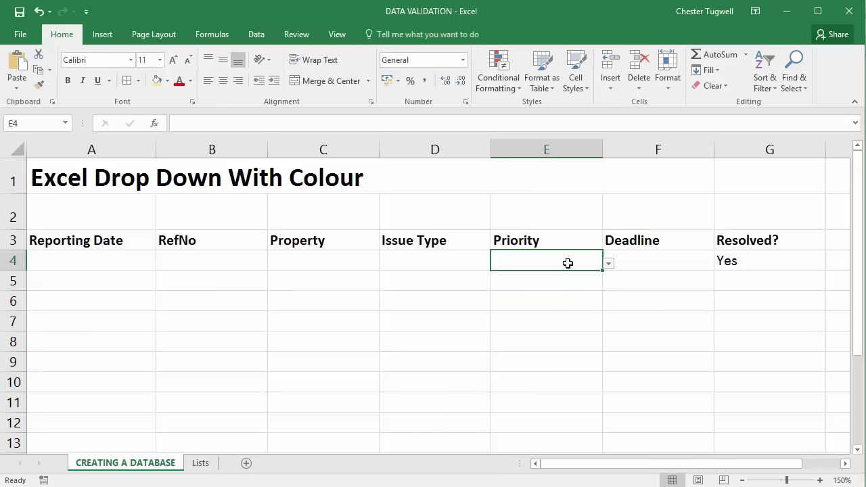
Step: Add an Equal To 1 rule on E4 with Green Fill with Dark Green Text, then choose 1
{"action": "left_click", "coordinate": [504, 77]}
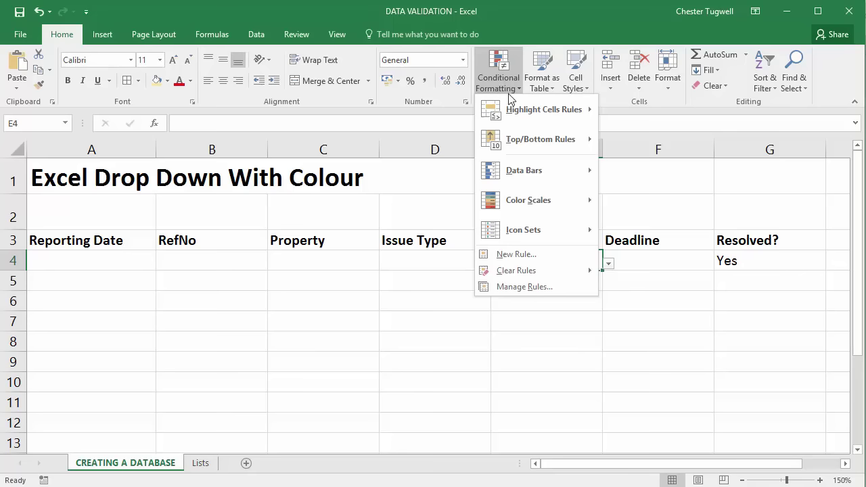
{"action": "mouse_move", "coordinate": [507, 112]}
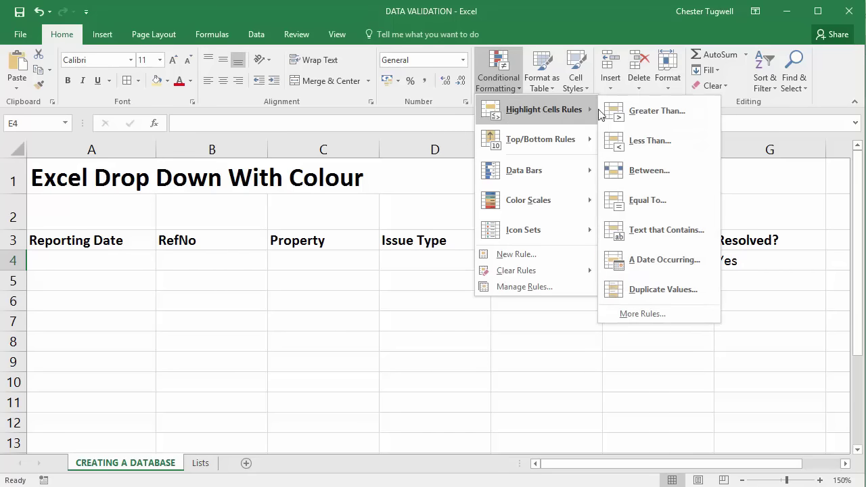
{"action": "left_click", "coordinate": [636, 198]}
{"action": "type", "text": "1"}
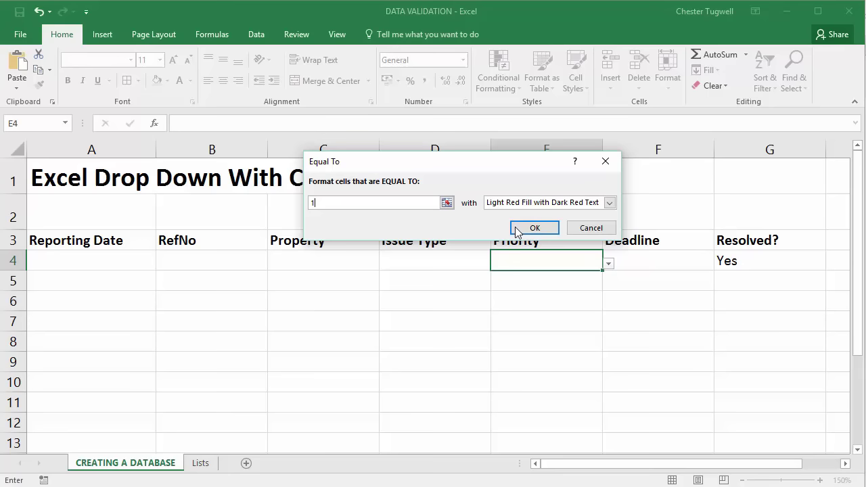
{"action": "left_click", "coordinate": [611, 203]}
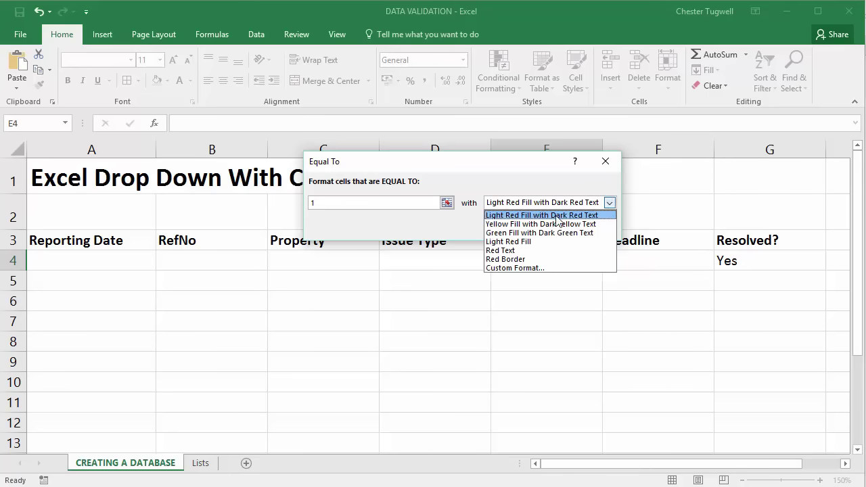
{"action": "left_click", "coordinate": [534, 234]}
{"action": "left_click", "coordinate": [534, 228]}
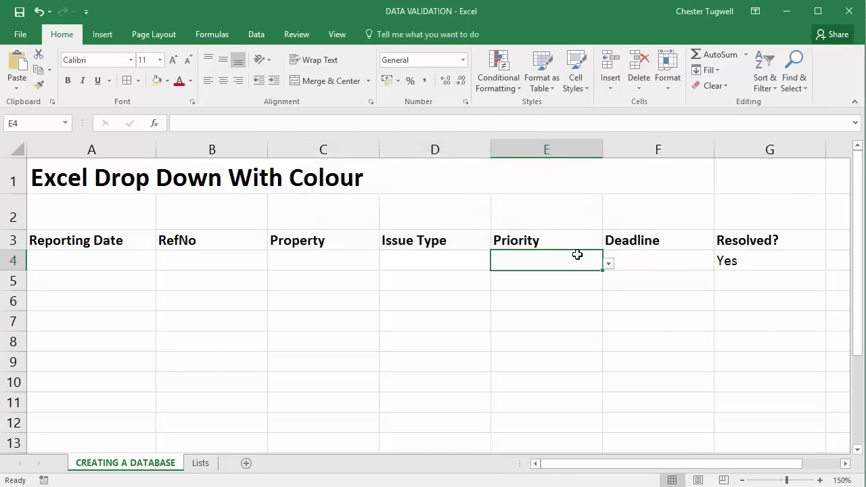
{"action": "left_click", "coordinate": [609, 263]}
{"action": "left_click", "coordinate": [546, 276]}
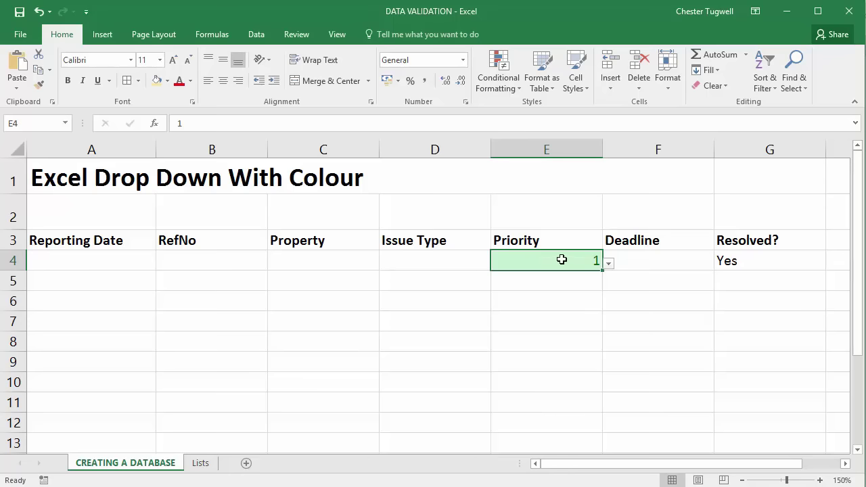
Step: Edit the Cell Value = 1 rule in the Conditional Formatting Rules Manager to change its format
{"action": "left_click", "coordinate": [506, 79]}
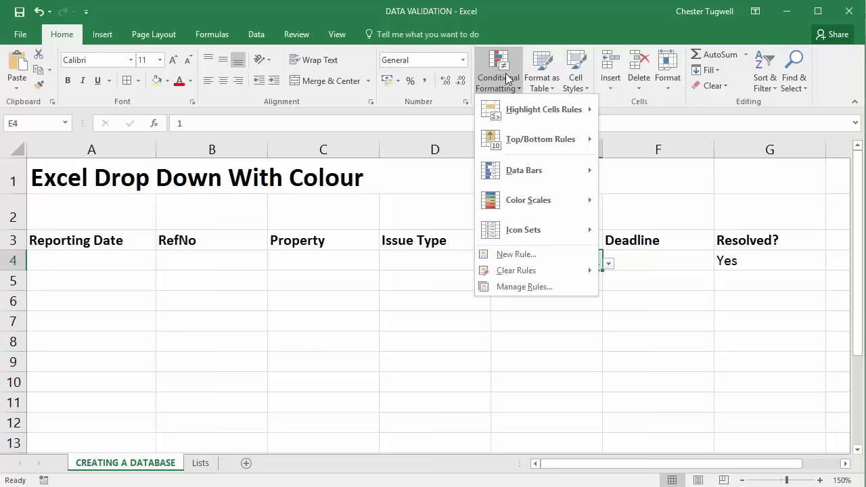
{"action": "left_click", "coordinate": [509, 287]}
{"action": "left_click_drag", "start_coordinate": [428, 107], "coordinate": [400, 178]}
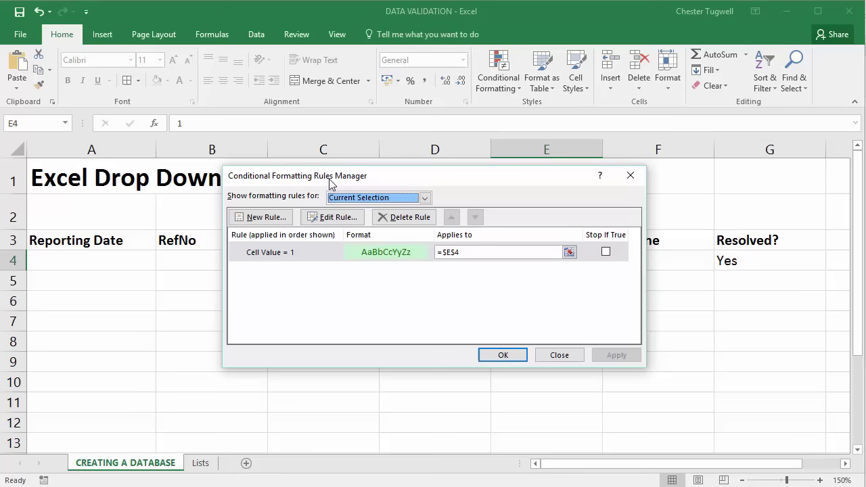
{"action": "left_click", "coordinate": [276, 253]}
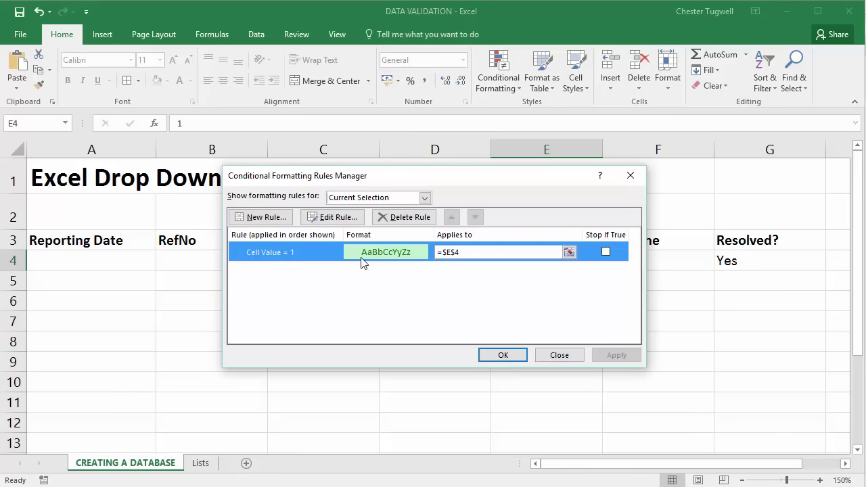
{"action": "left_click", "coordinate": [342, 218]}
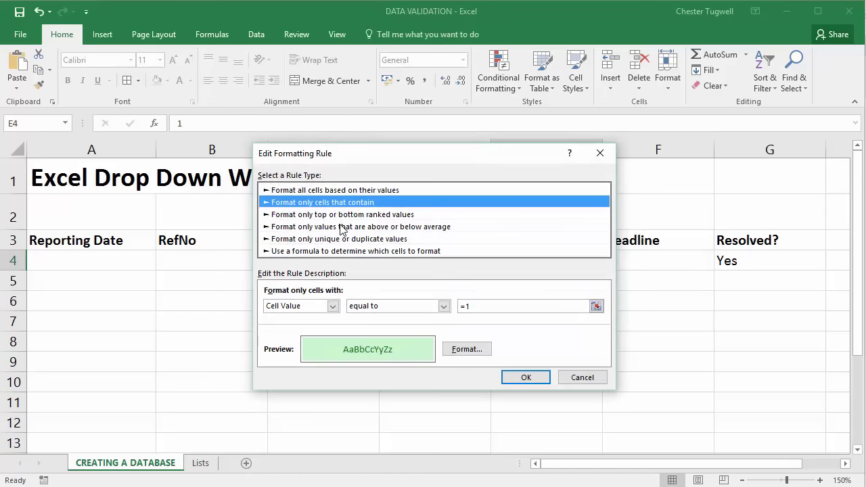
{"action": "left_click", "coordinate": [452, 349]}
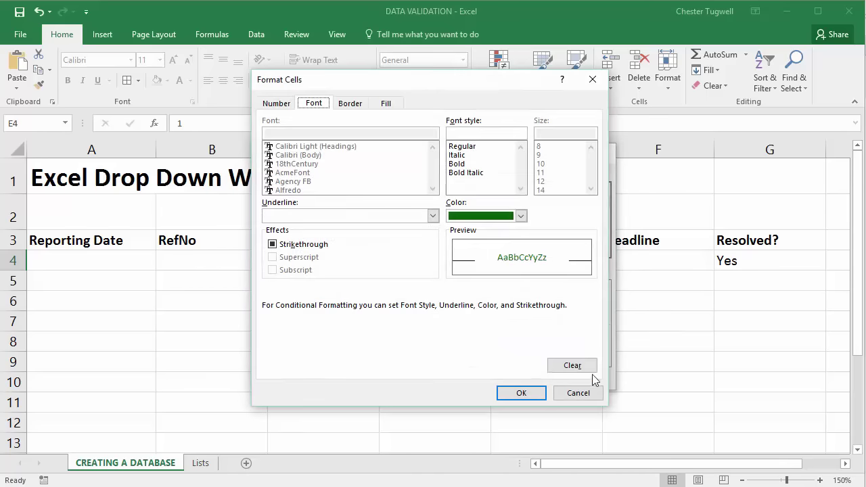
{"action": "left_click", "coordinate": [578, 393]}
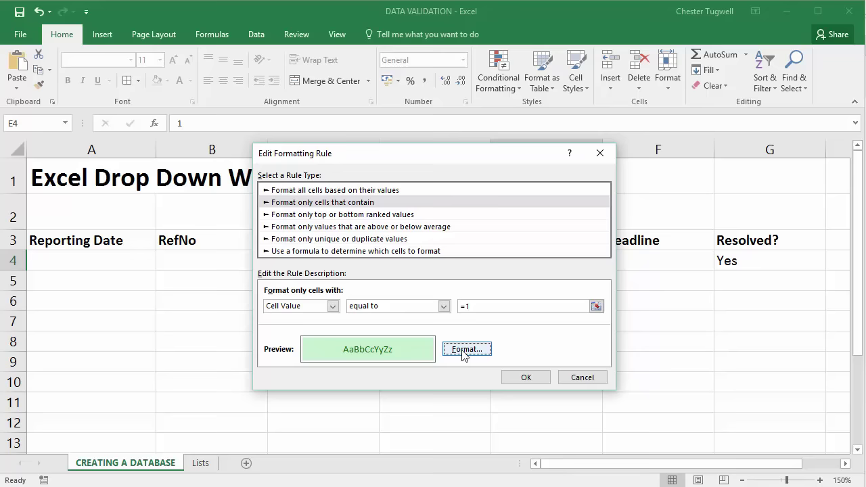
{"action": "left_click", "coordinate": [464, 351]}
Step: Change the rule's format to a bright red fill with white text and apply it
{"action": "left_click", "coordinate": [384, 103]}
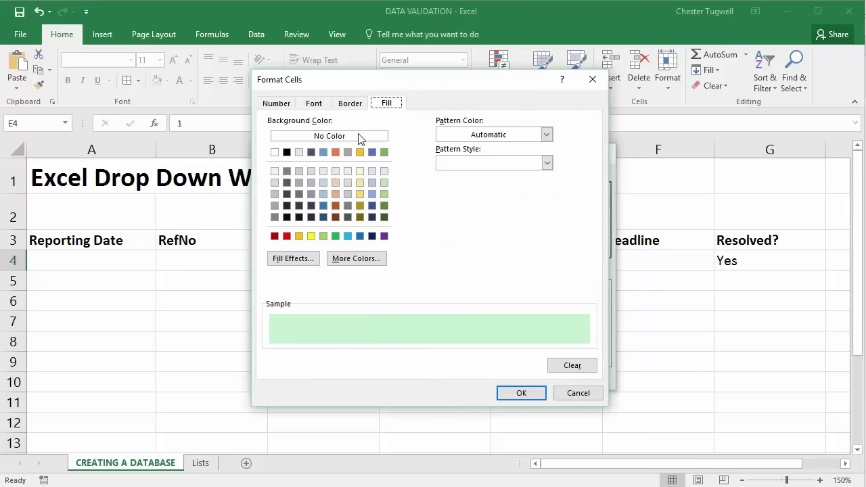
{"action": "left_click", "coordinate": [287, 236]}
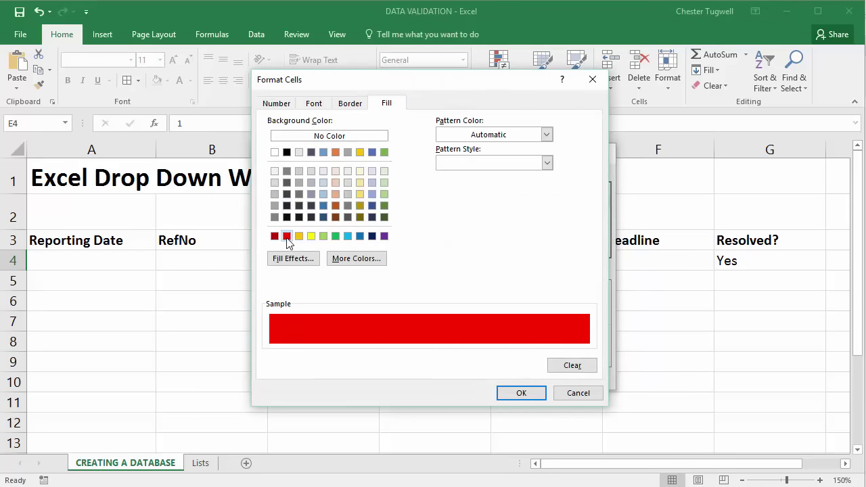
{"action": "left_click", "coordinate": [315, 104]}
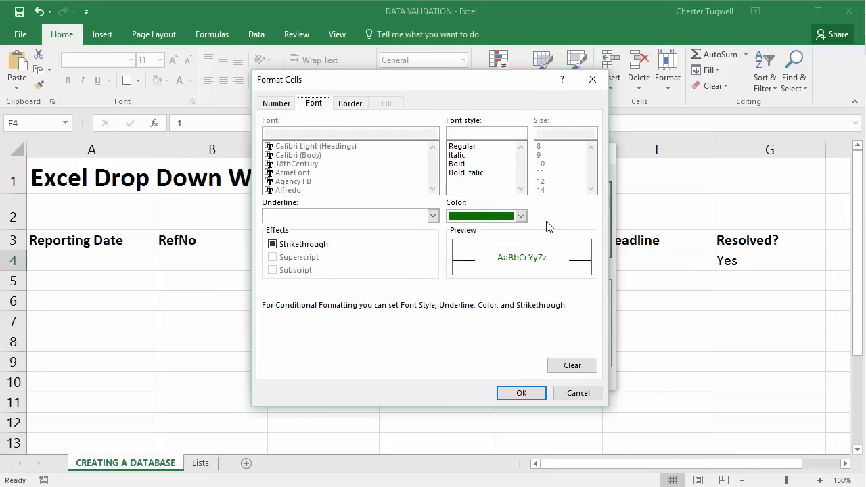
{"action": "left_click", "coordinate": [521, 215]}
{"action": "left_click", "coordinate": [453, 262]}
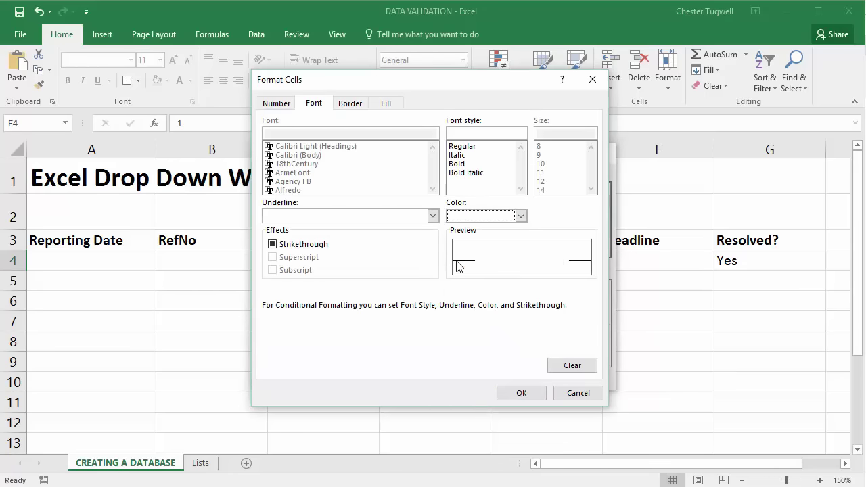
{"action": "left_click", "coordinate": [512, 393]}
{"action": "left_click", "coordinate": [524, 377]}
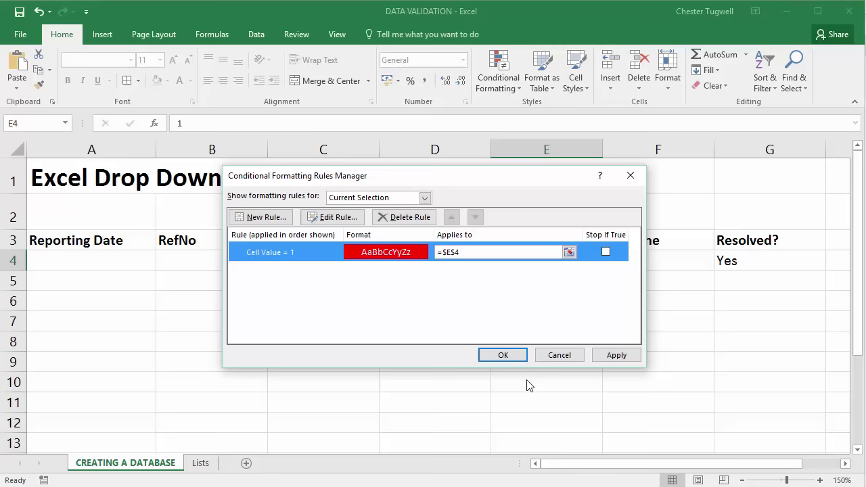
{"action": "left_click", "coordinate": [506, 353]}
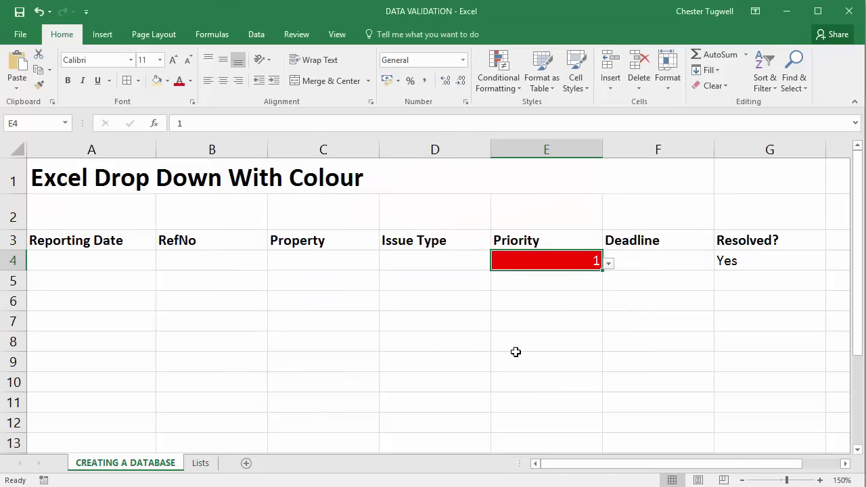
Step: Test E4 by choosing Priority 5, then 30
{"action": "left_click", "coordinate": [609, 263]}
{"action": "left_click", "coordinate": [567, 291]}
{"action": "left_click", "coordinate": [609, 264]}
{"action": "left_click", "coordinate": [545, 305]}
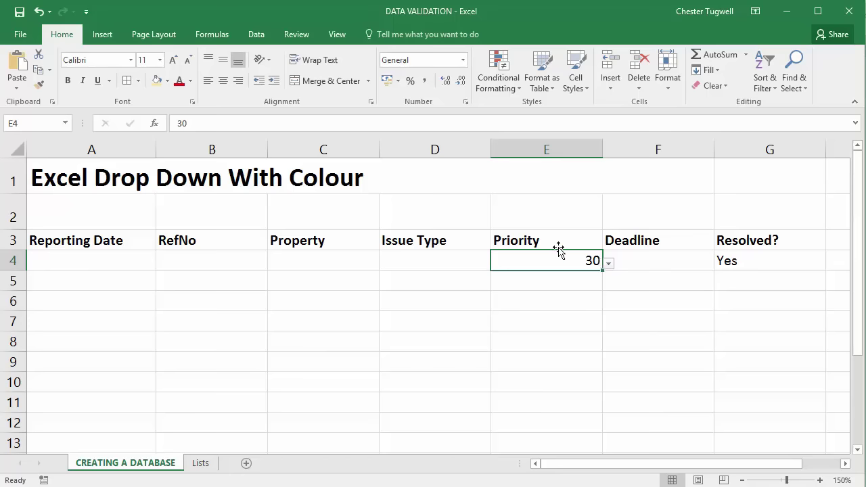
Step: Add an Equal To 5 rule with Yellow Fill with Dark Yellow Text, then choose 5 in E4
{"action": "left_click", "coordinate": [509, 93]}
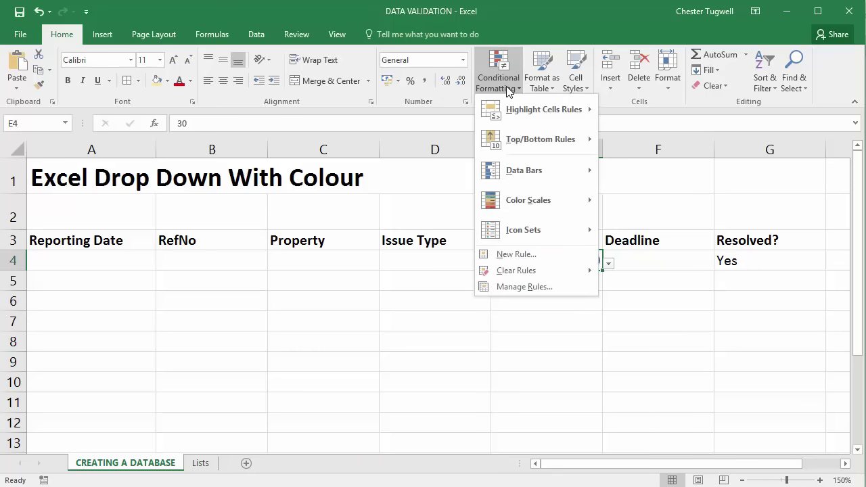
{"action": "mouse_move", "coordinate": [514, 111]}
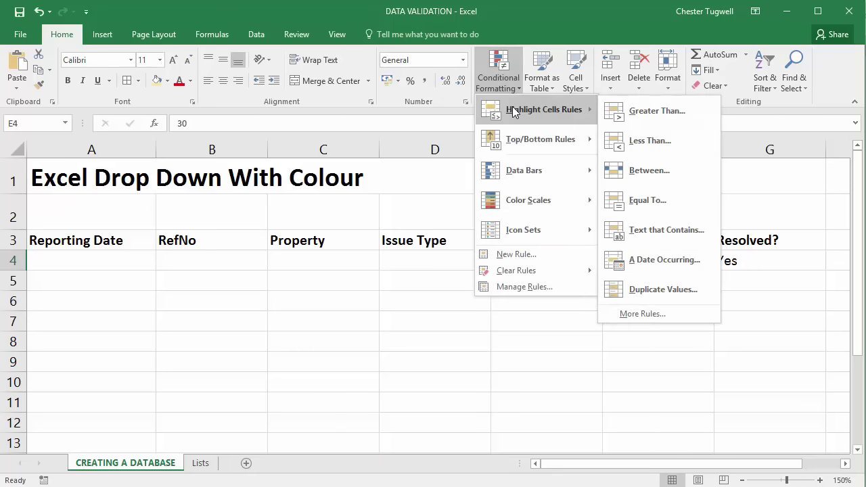
{"action": "left_click", "coordinate": [614, 202]}
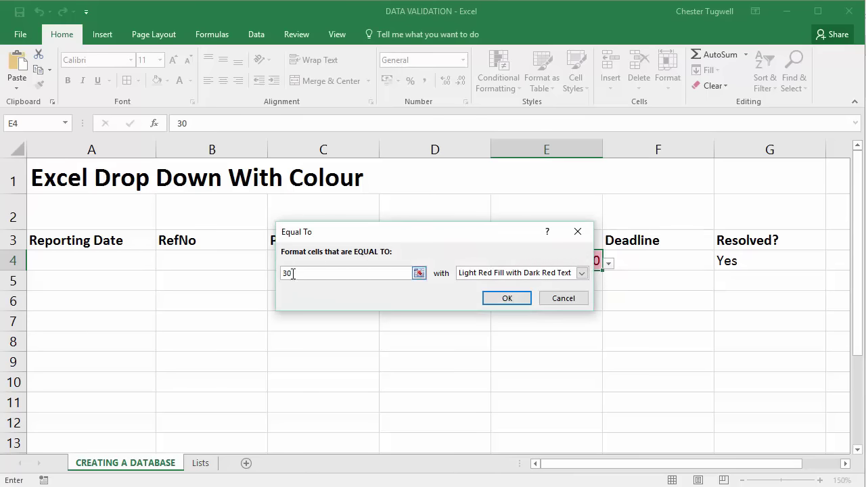
{"action": "type", "text": "5"}
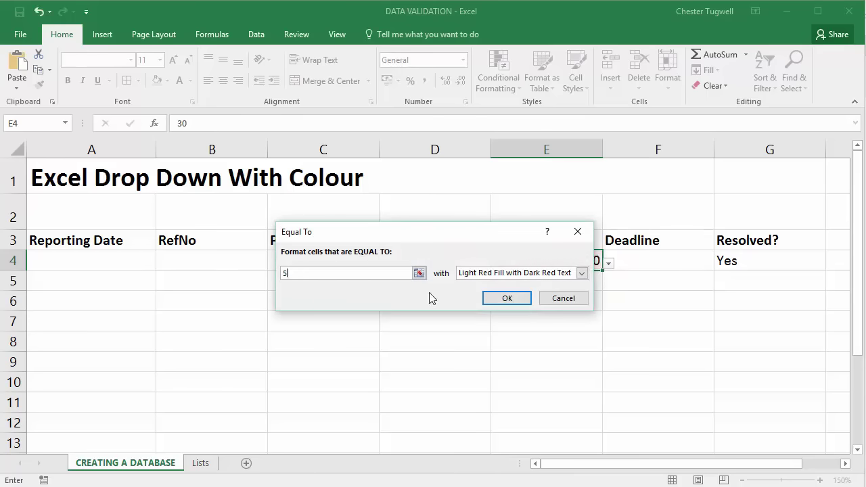
{"action": "left_click", "coordinate": [581, 272]}
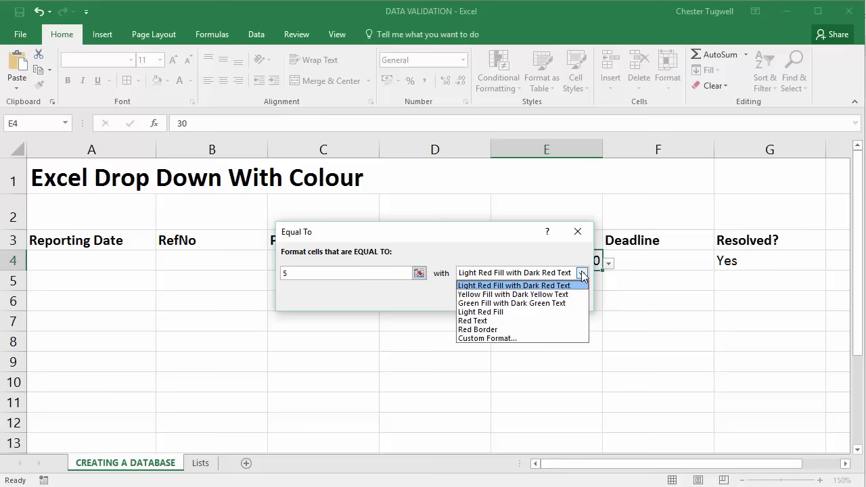
{"action": "left_click", "coordinate": [518, 294]}
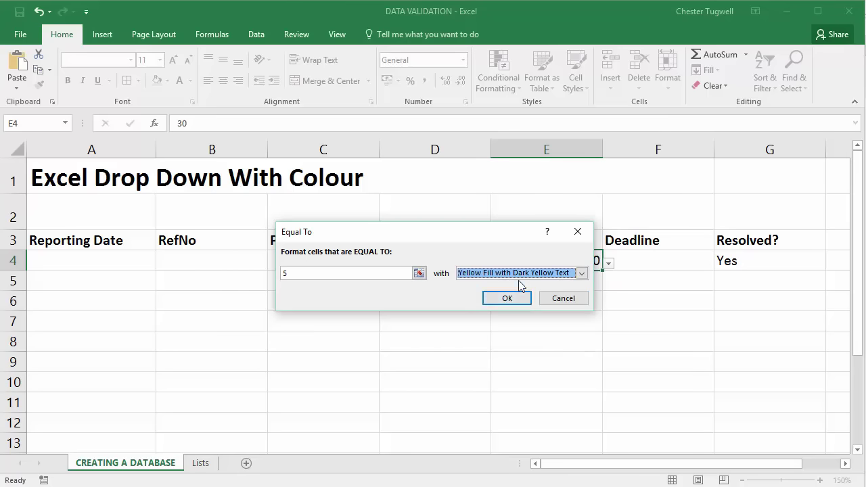
{"action": "left_click", "coordinate": [512, 297]}
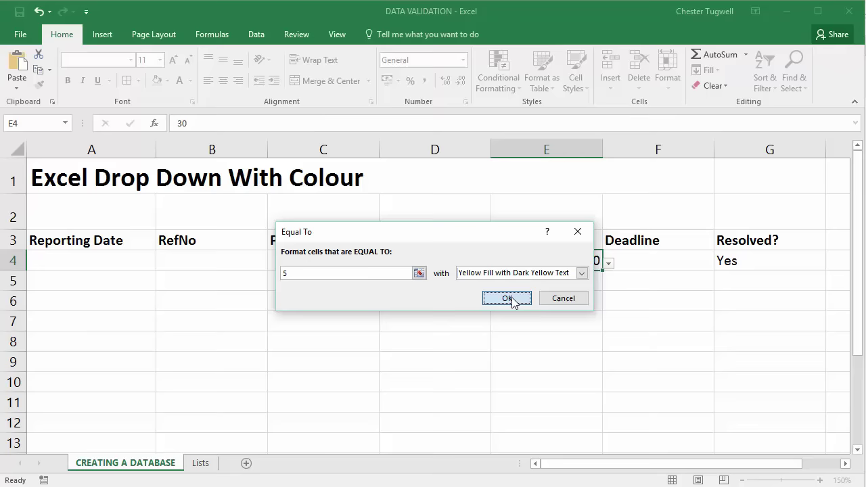
{"action": "left_click", "coordinate": [607, 264]}
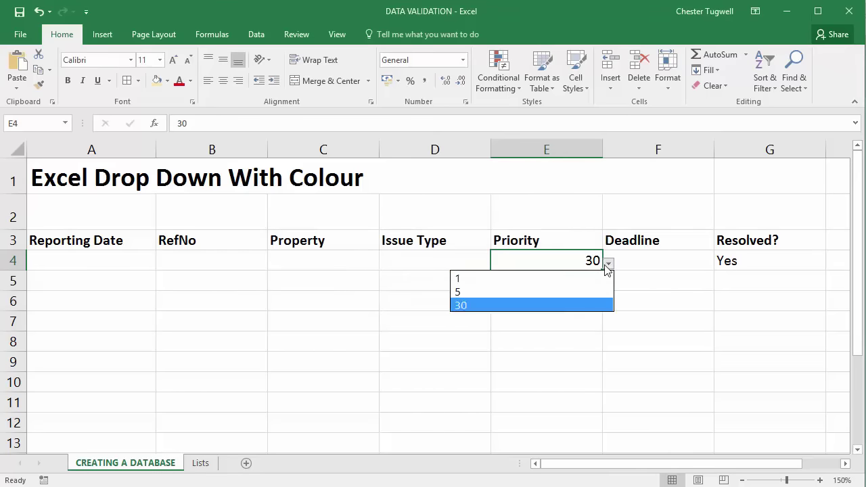
{"action": "left_click", "coordinate": [545, 290]}
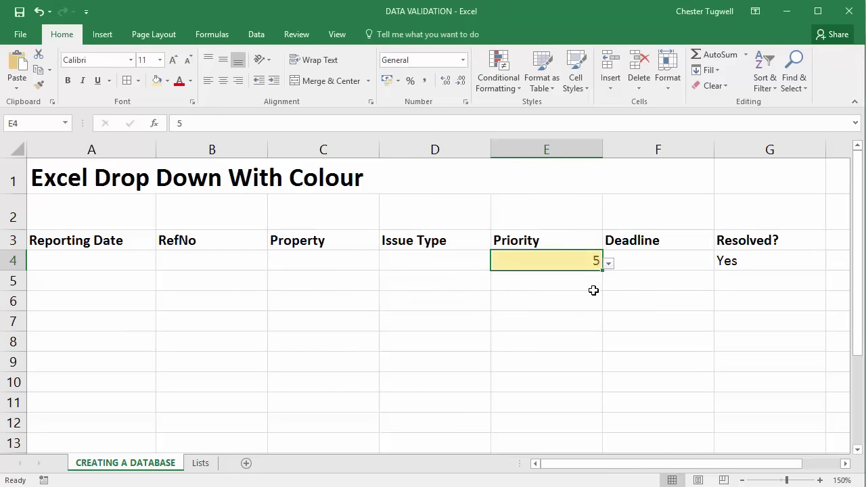
Step: Add an Equal To 30 rule on E4 using Green Fill with Dark Green Text
{"action": "left_click", "coordinate": [495, 78]}
{"action": "mouse_move", "coordinate": [508, 110]}
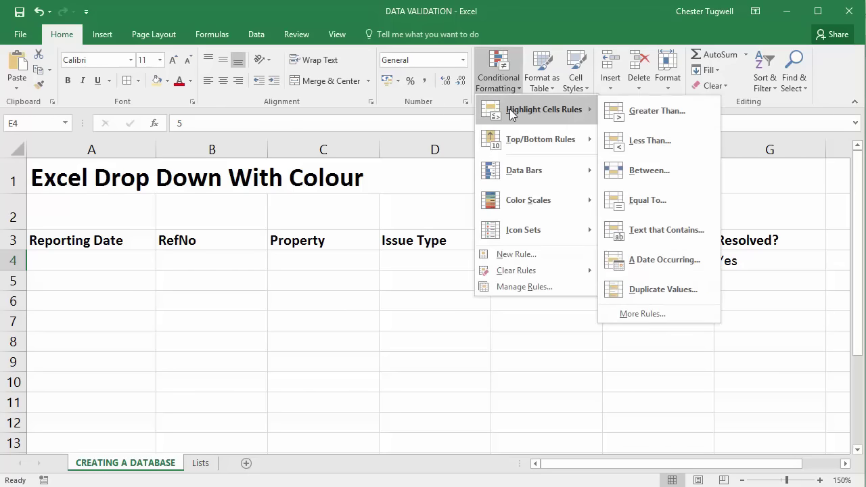
{"action": "left_click", "coordinate": [646, 200]}
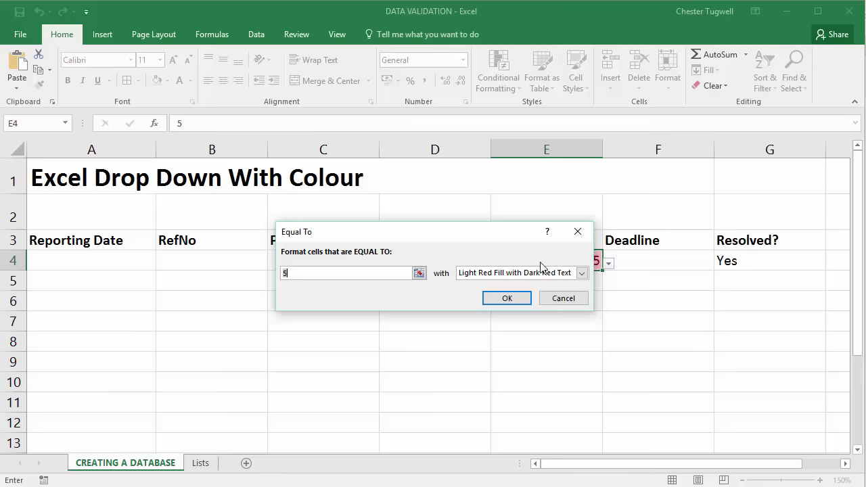
{"action": "type", "text": "30"}
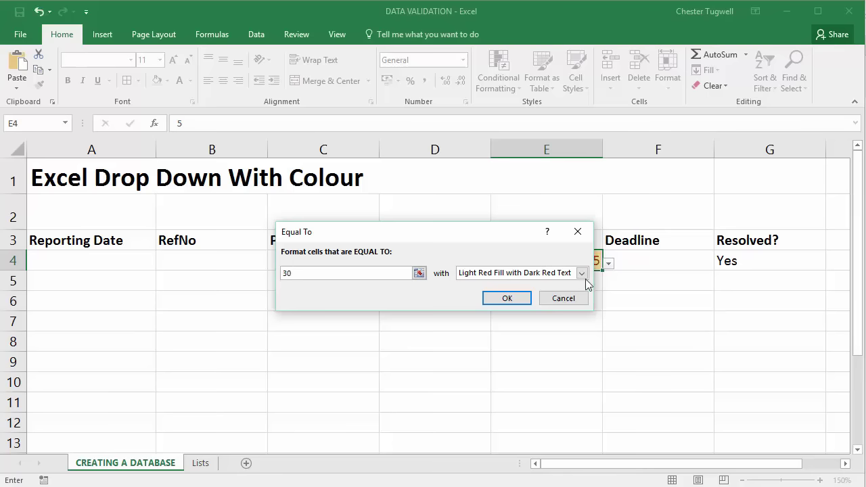
{"action": "left_click", "coordinate": [581, 273]}
{"action": "left_click", "coordinate": [534, 303]}
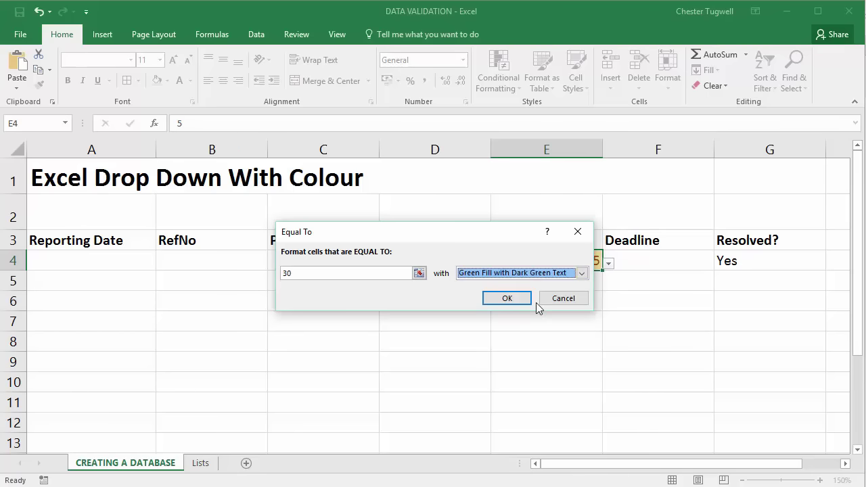
{"action": "left_click", "coordinate": [513, 299]}
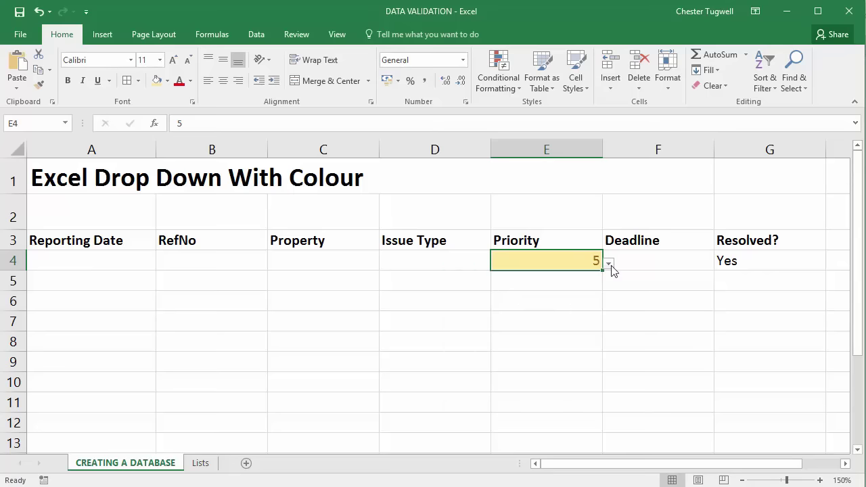
Step: Choose 30 from E4's Priority drop-down so it shows the green highlight
{"action": "left_click", "coordinate": [611, 265]}
{"action": "left_click", "coordinate": [537, 306]}
{"action": "left_click", "coordinate": [609, 265]}
{"action": "left_click", "coordinate": [607, 263]}
Step: Convert A3:G4 into a table, keeping 'My table has headers' ticked
{"action": "left_click_drag", "start_coordinate": [83, 242], "coordinate": [551, 266]}
{"action": "left_click_drag", "start_coordinate": [632, 258], "coordinate": [740, 255]}
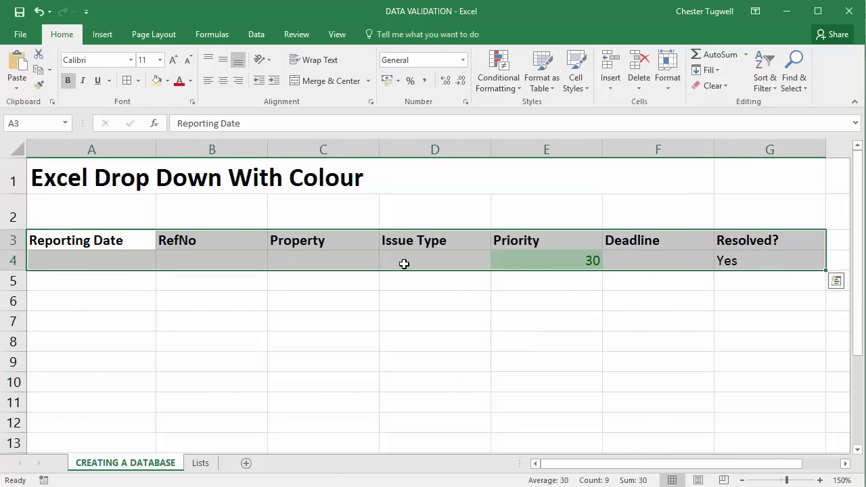
{"action": "left_click", "coordinate": [103, 34]}
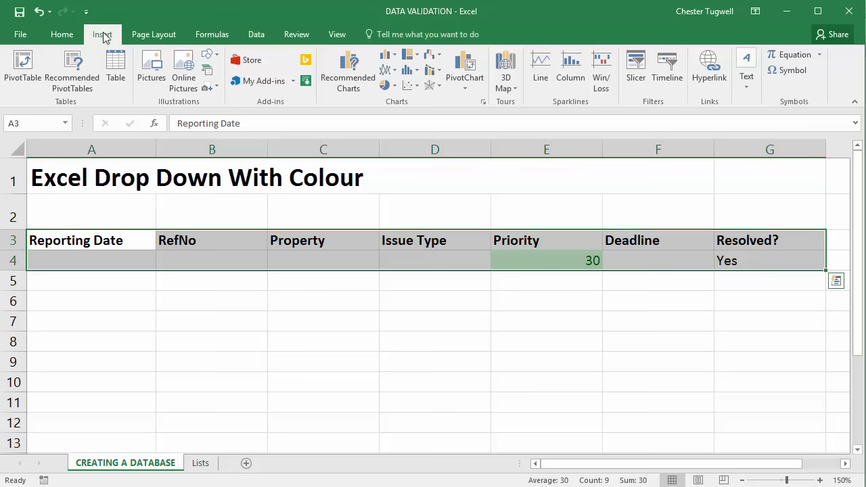
{"action": "left_click", "coordinate": [115, 75]}
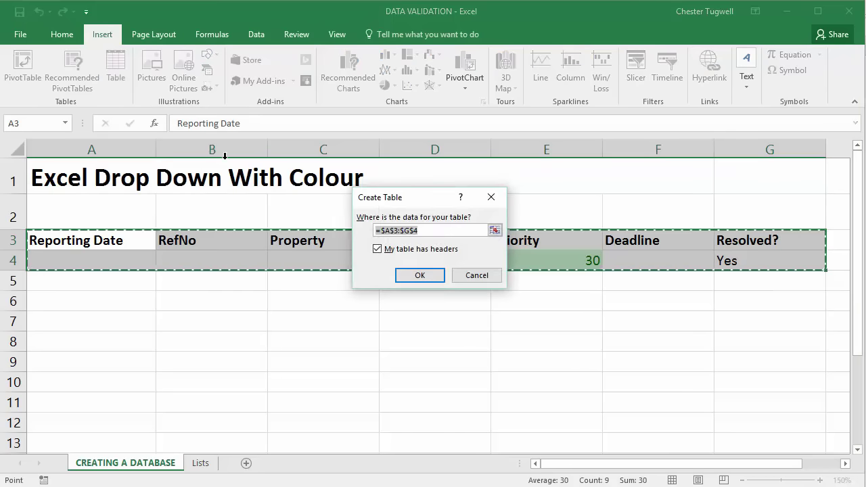
{"action": "left_click_drag", "start_coordinate": [414, 204], "coordinate": [383, 320]}
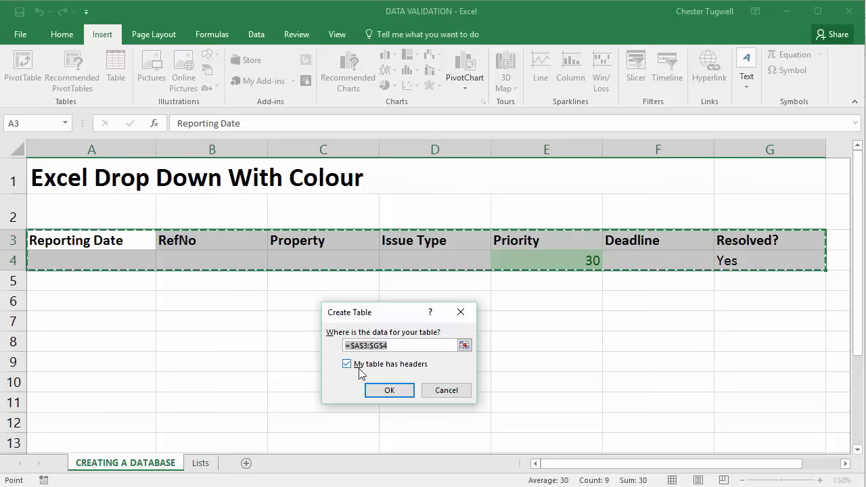
{"action": "left_click", "coordinate": [385, 395]}
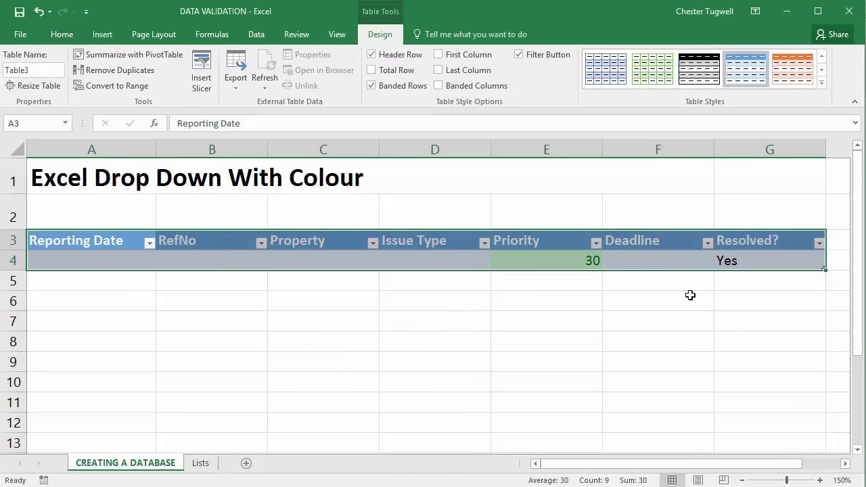
Step: Fill the first row with today's date 20/08/2016, RefNo 1, a property address and issue type Roof
{"action": "left_click", "coordinate": [745, 257]}
{"action": "left_click", "coordinate": [90, 264]}
{"action": "key", "text": "ctrl+semicolon"}
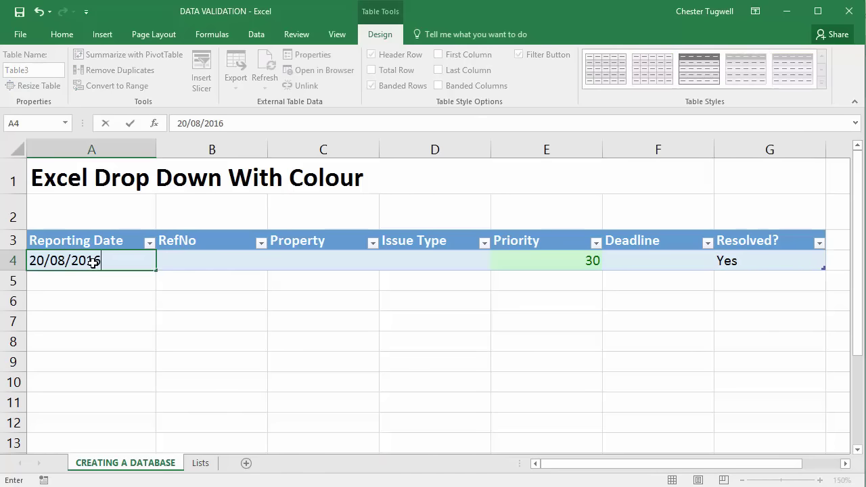
{"action": "key", "text": "Tab"}
{"action": "type", "text": "1"}
{"action": "key", "text": "Tab"}
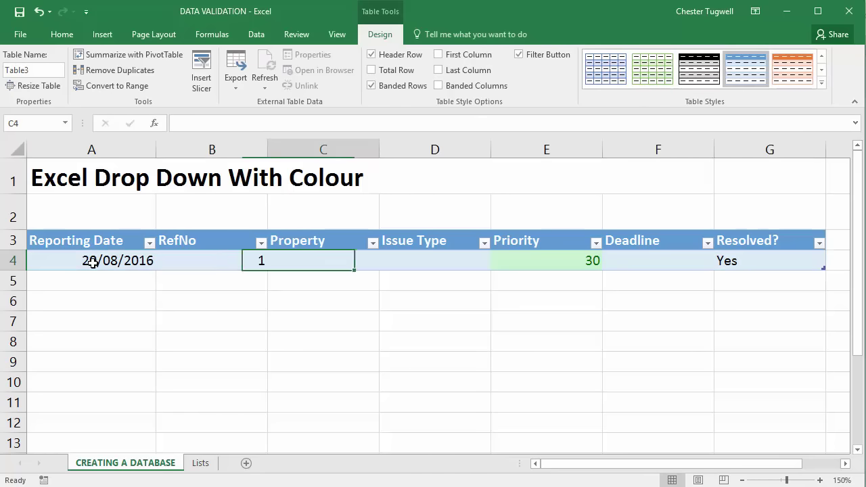
{"action": "type", "text": "1 The "}
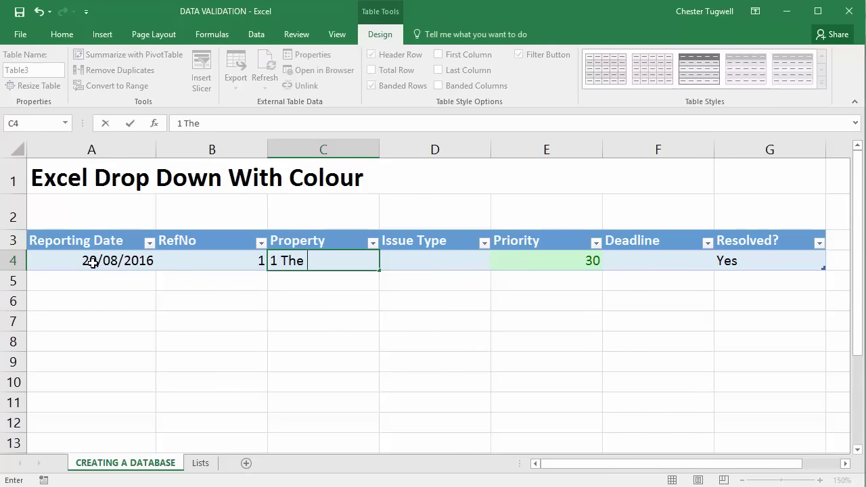
{"action": "type", "text": "Street"}
{"action": "key", "text": "Tab"}
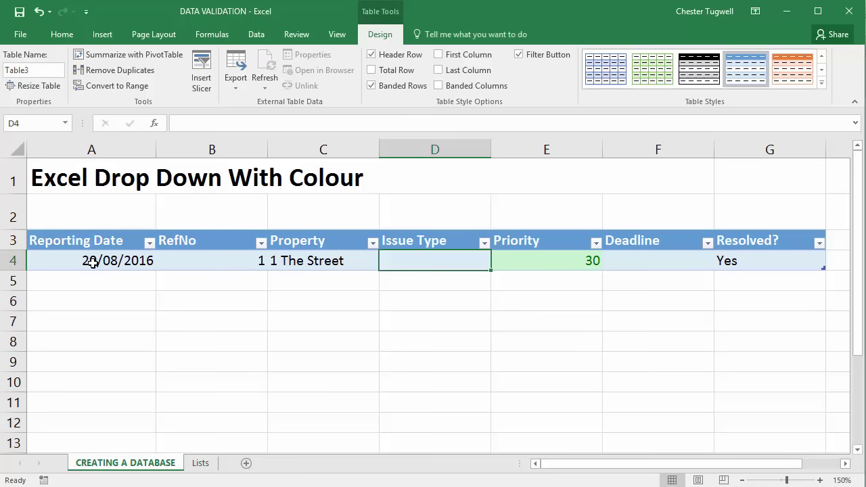
{"action": "type", "text": "Roof"}
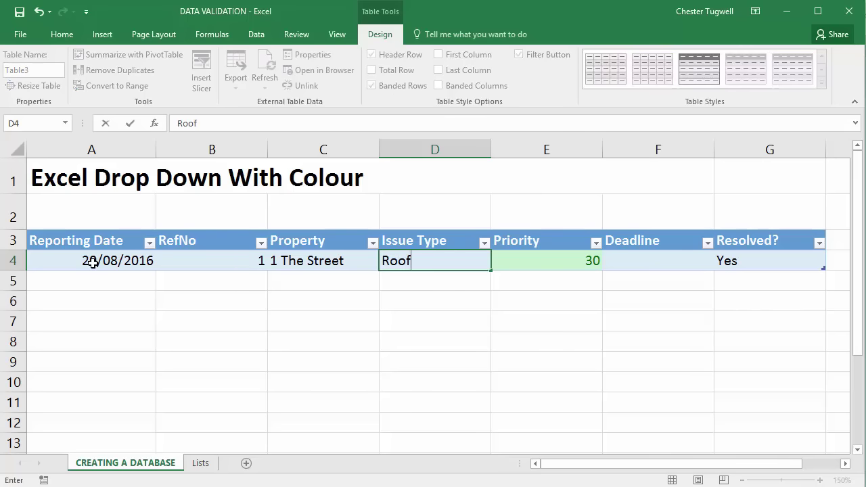
{"action": "key", "text": "Tab"}
{"action": "key", "text": "Tab"}
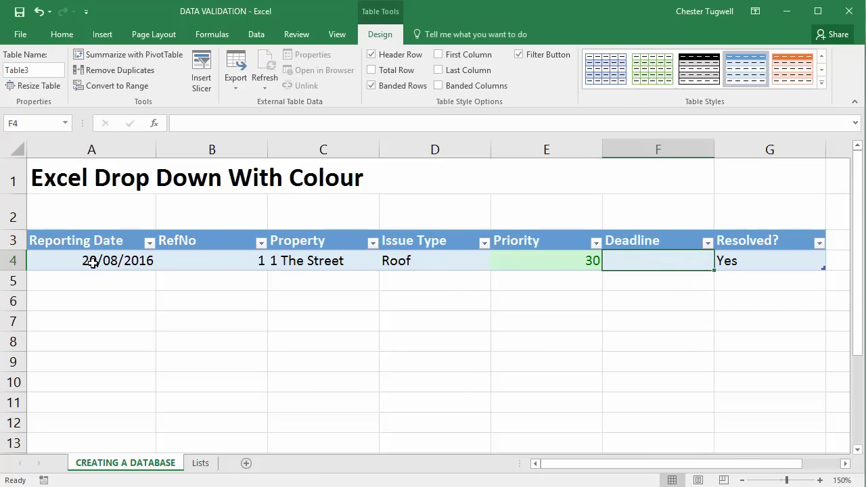
Step: Enter the Deadline formula in F4 as =[Reporting Date]+[Priority]
{"action": "type", "text": "="}
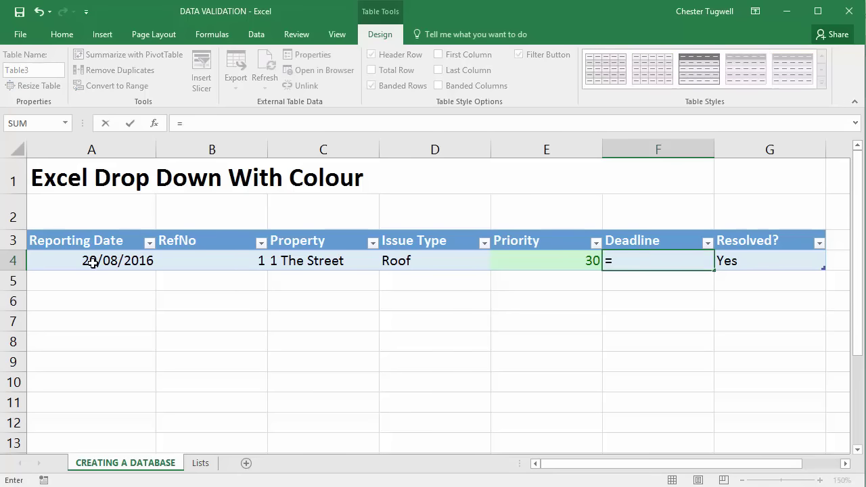
{"action": "left_click", "coordinate": [139, 257]}
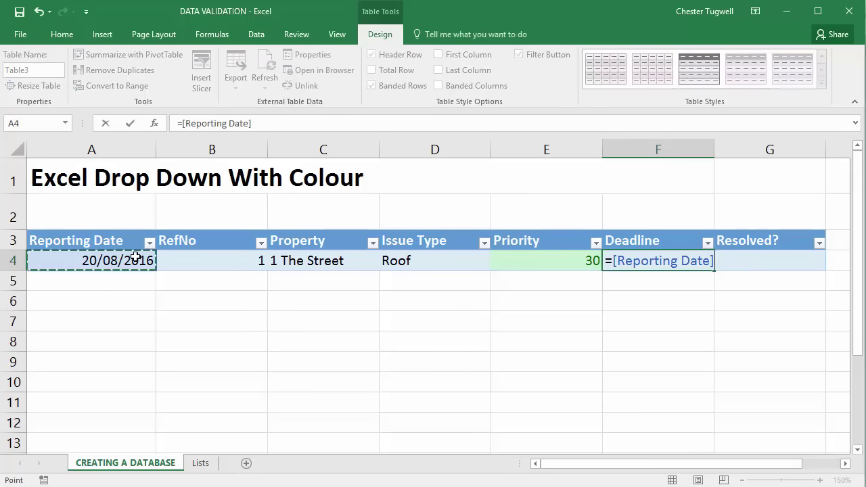
{"action": "type", "text": "+"}
{"action": "left_click", "coordinate": [515, 258]}
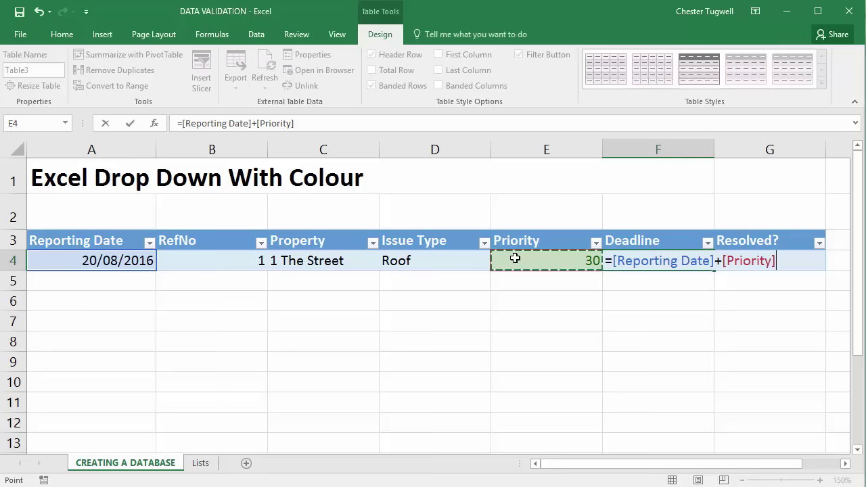
{"action": "key", "text": "Return"}
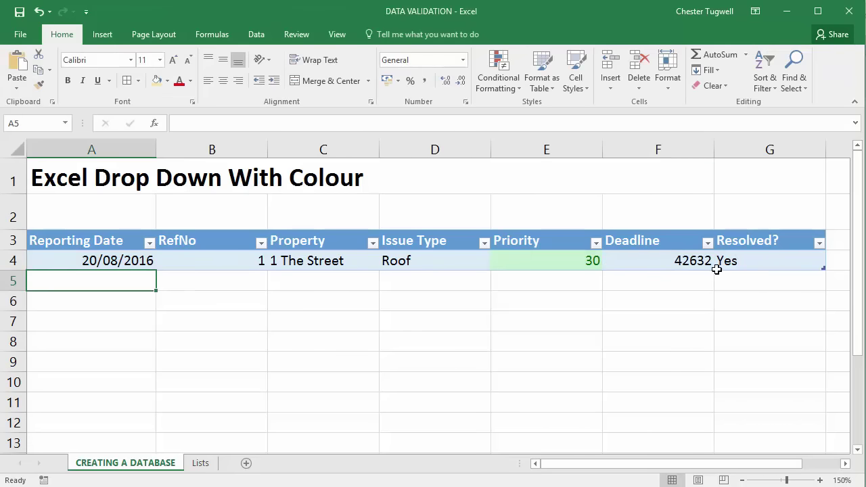
Step: Format the first deadline cell F4 as a Short Date, showing 19/09/2016
{"action": "left_click", "coordinate": [694, 260]}
{"action": "left_click", "coordinate": [65, 37]}
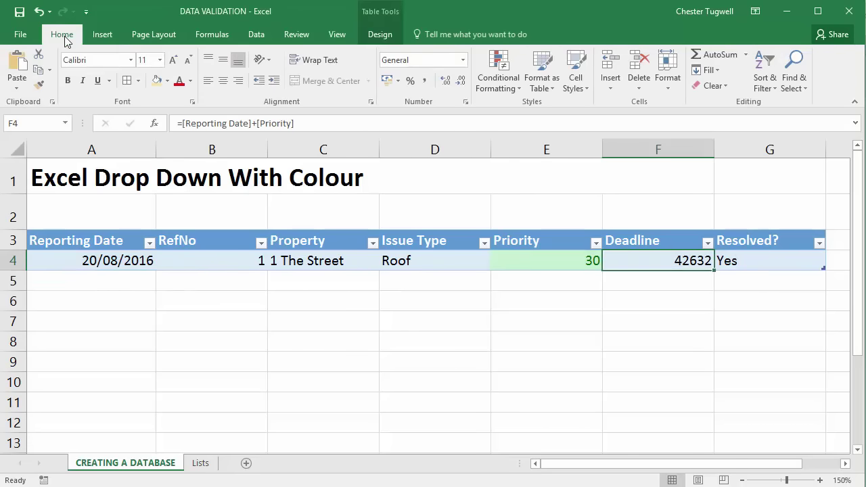
{"action": "left_click", "coordinate": [463, 60]}
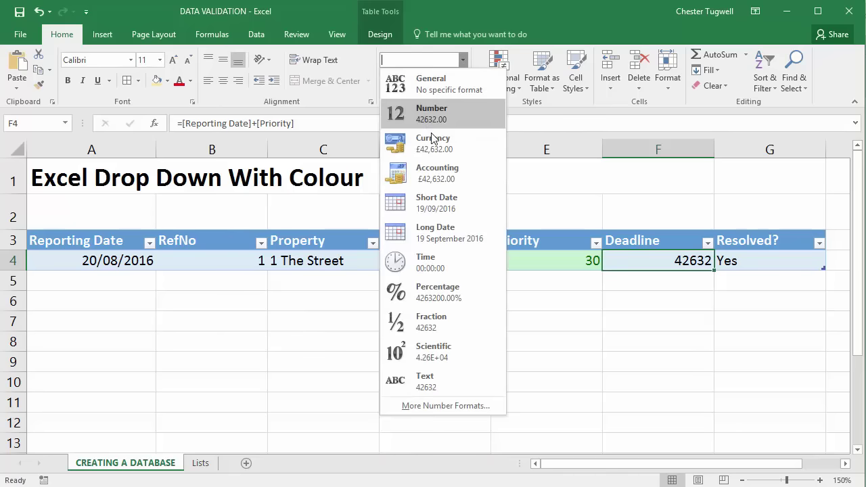
{"action": "left_click", "coordinate": [430, 204]}
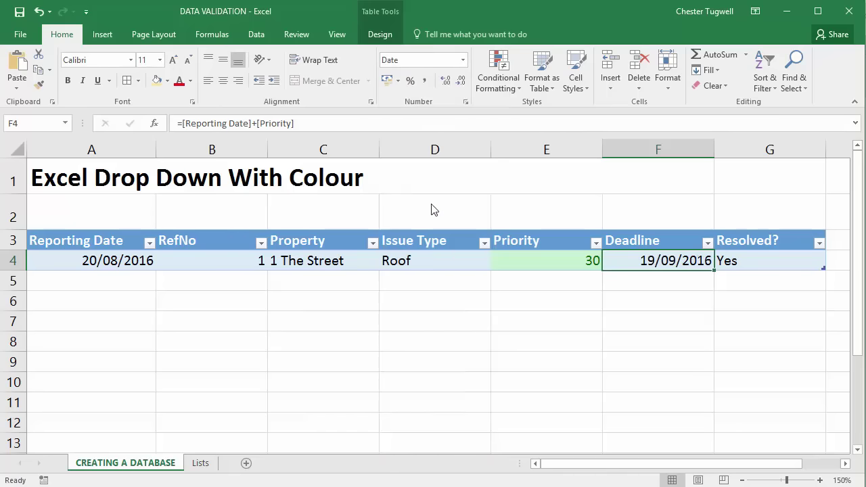
Step: Set the first issue's Resolved? to No, shading it light red
{"action": "left_click", "coordinate": [751, 265]}
{"action": "left_click", "coordinate": [832, 263]}
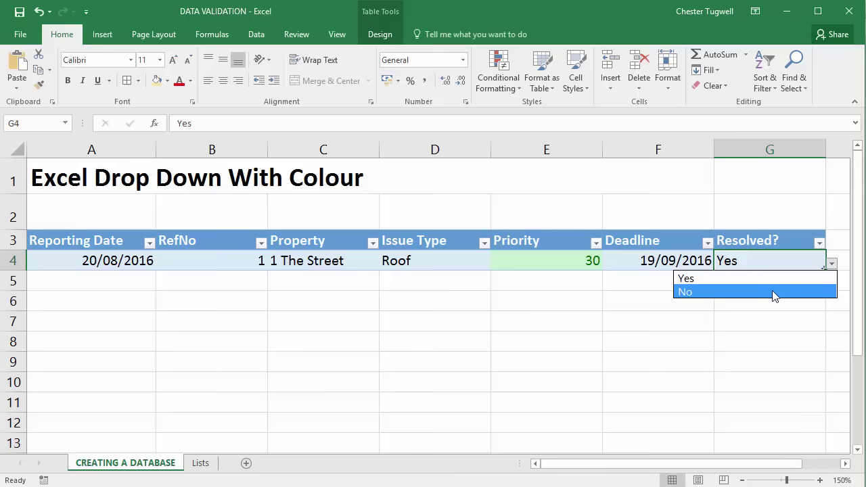
{"action": "left_click", "coordinate": [775, 292]}
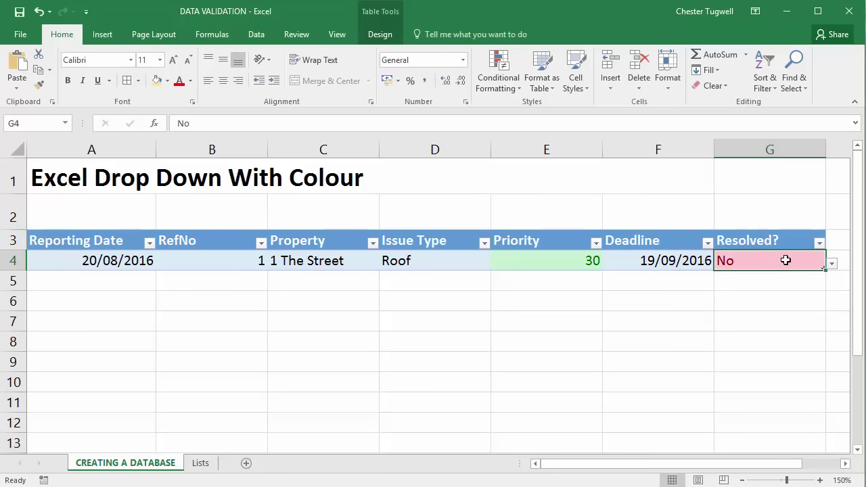
Step: Add a new row dated today (20/08/2016) with RefNo 2, 2 The Street, Guttering
{"action": "key", "text": "Tab"}
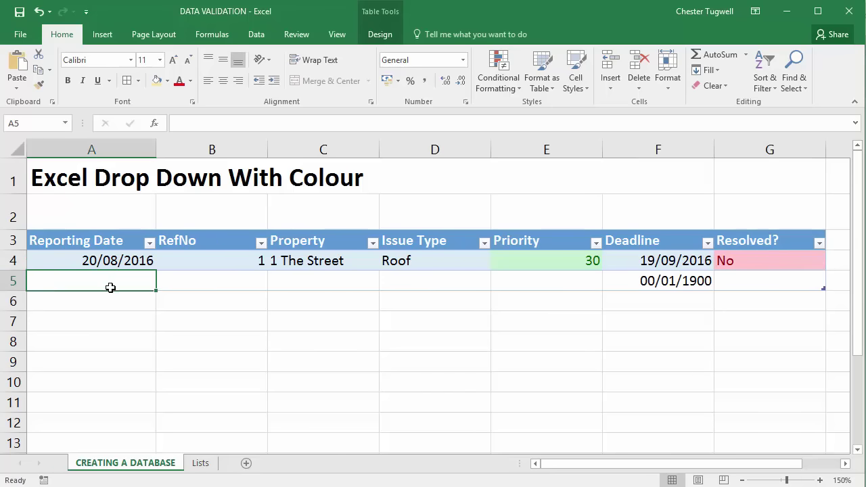
{"action": "key", "text": "ctrl+semicolon"}
{"action": "key", "text": "Tab"}
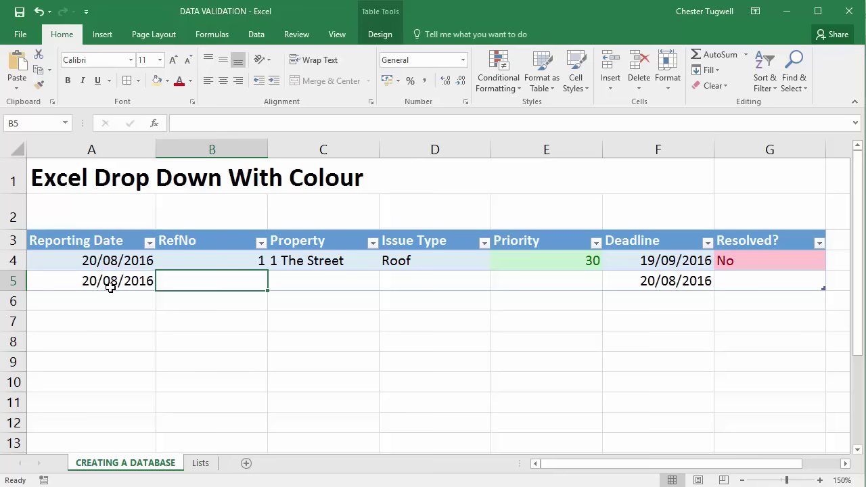
{"action": "type", "text": "2"}
{"action": "key", "text": "Tab"}
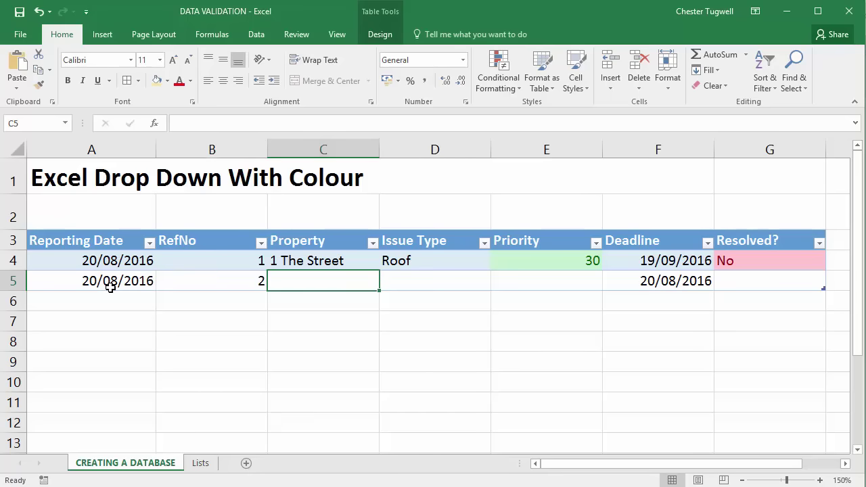
{"action": "type", "text": "2 The Str"}
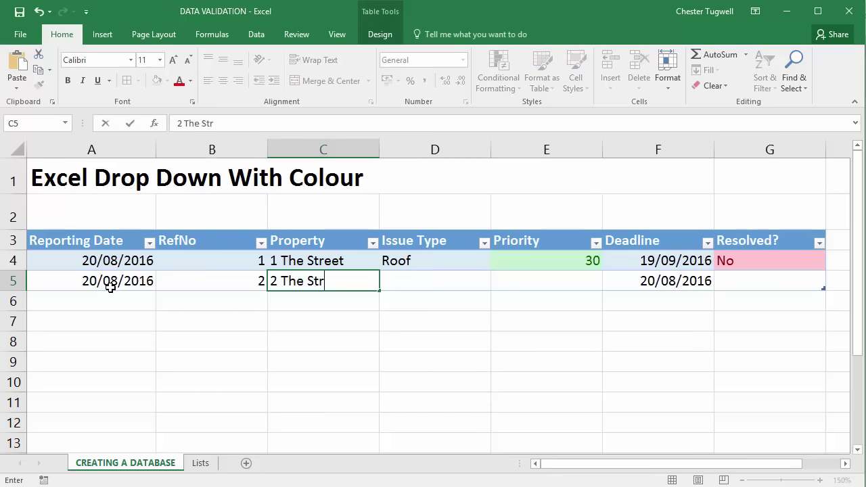
{"action": "type", "text": "eet"}
{"action": "key", "text": "Tab"}
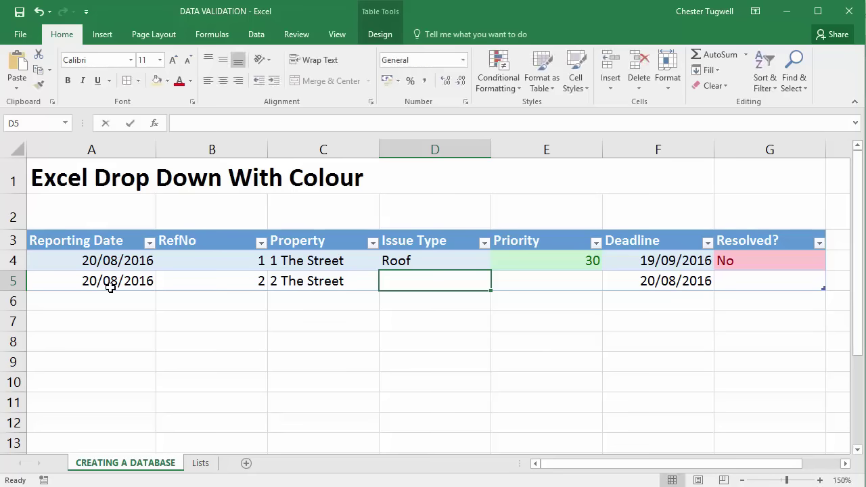
{"action": "type", "text": "Guttering"}
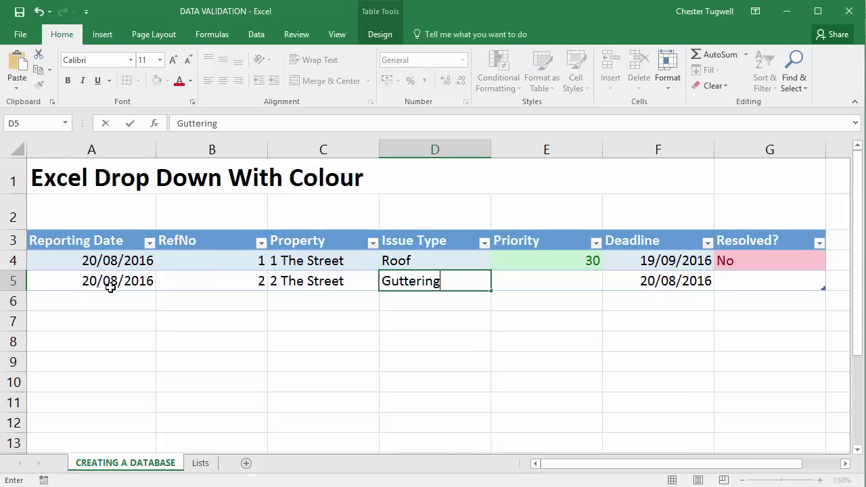
{"action": "key", "text": "Tab"}
Step: Give the second record priority 5 and Resolved? No; its deadline shows 25/08/2016
{"action": "left_click", "coordinate": [608, 284]}
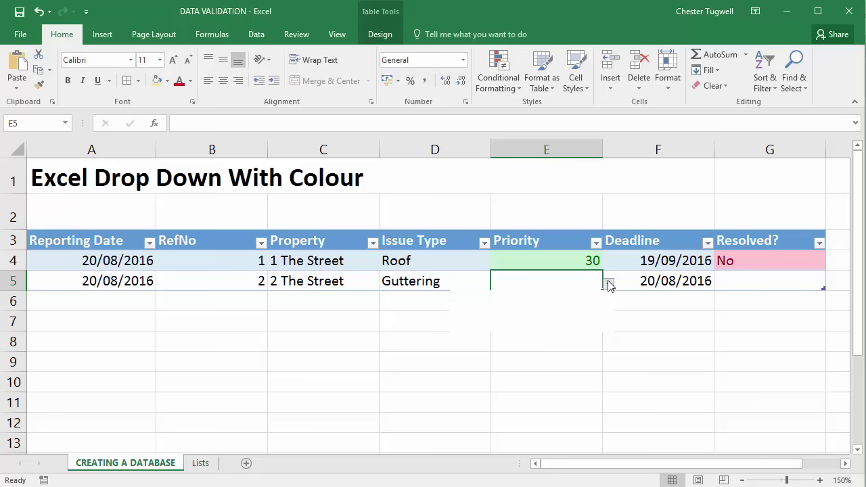
{"action": "left_click", "coordinate": [559, 308]}
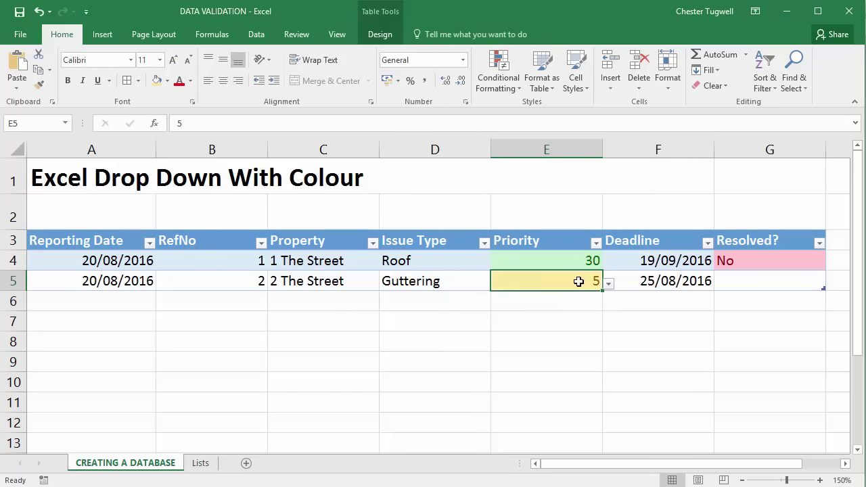
{"action": "left_click", "coordinate": [636, 288]}
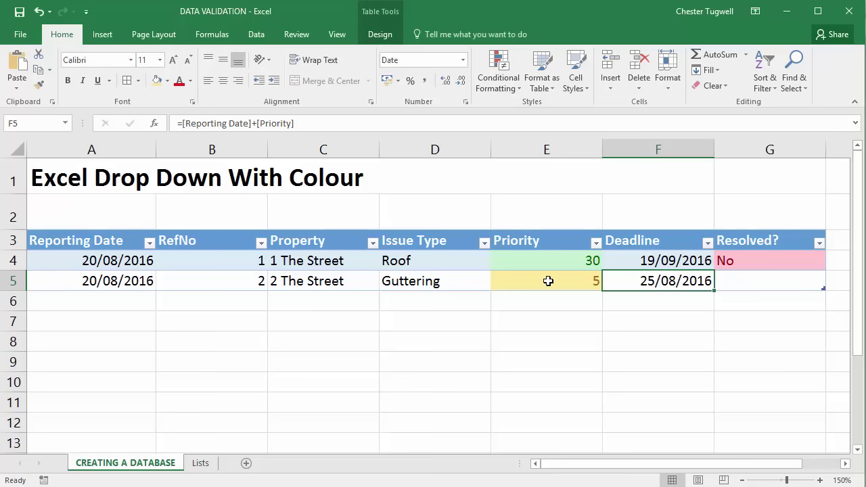
{"action": "left_click", "coordinate": [784, 281]}
{"action": "left_click", "coordinate": [832, 286]}
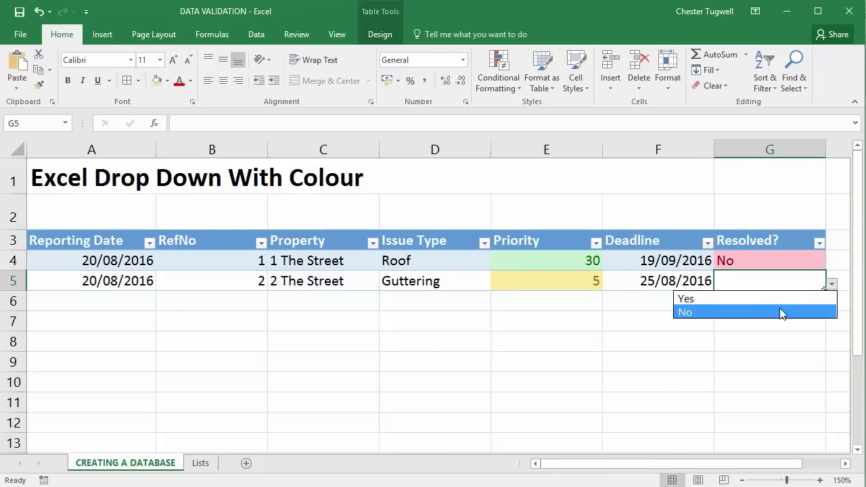
{"action": "left_click", "coordinate": [783, 311]}
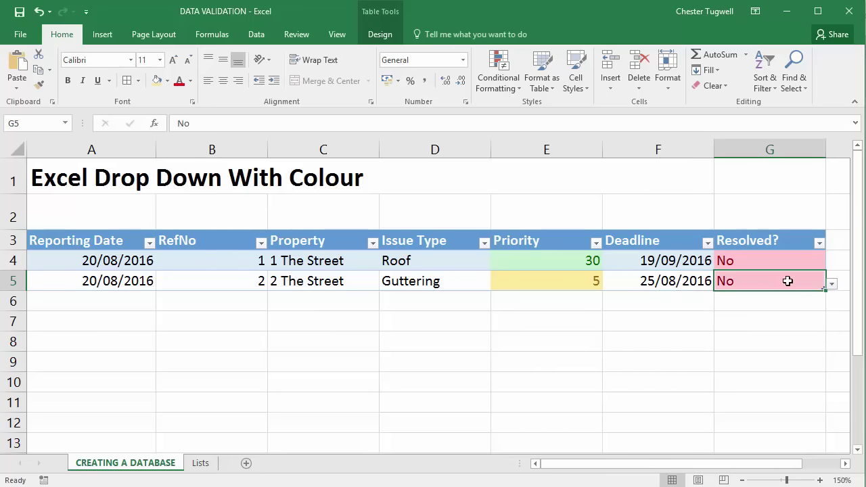